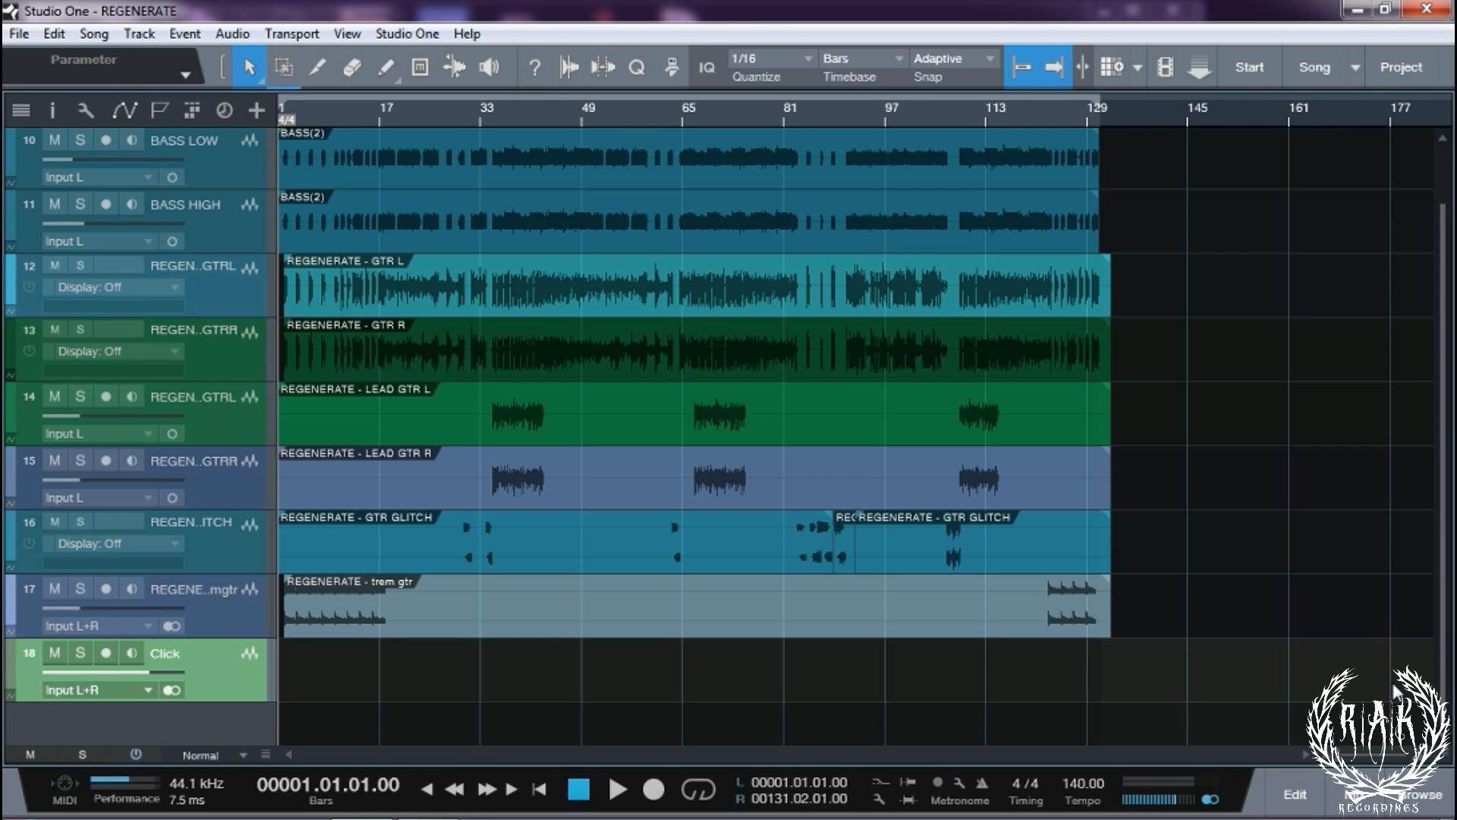
# Start REGENERATE playing from bar 1
pyautogui.press('space')
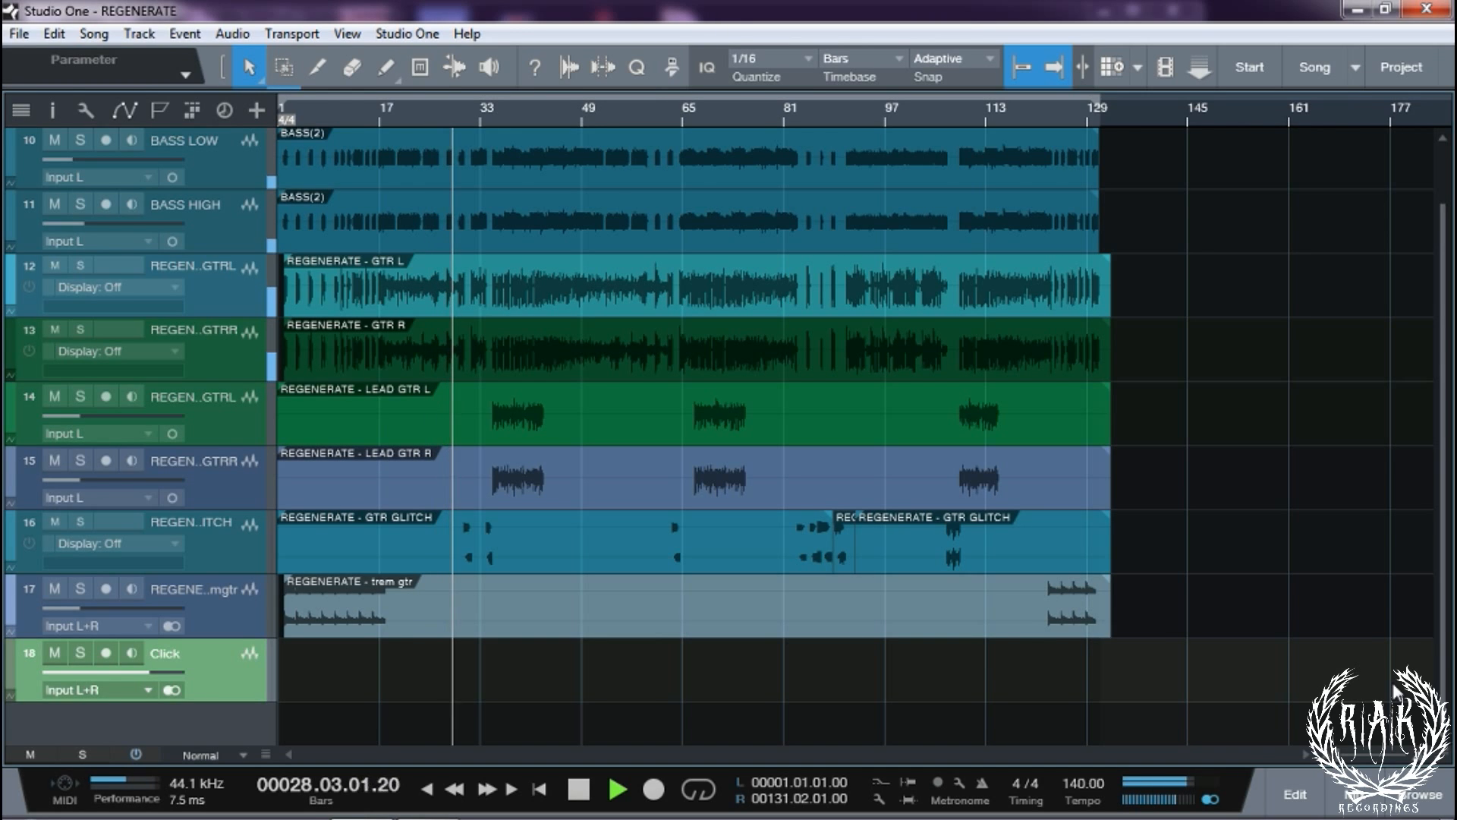
# Stop the transport near bar 28
pyautogui.press('space')
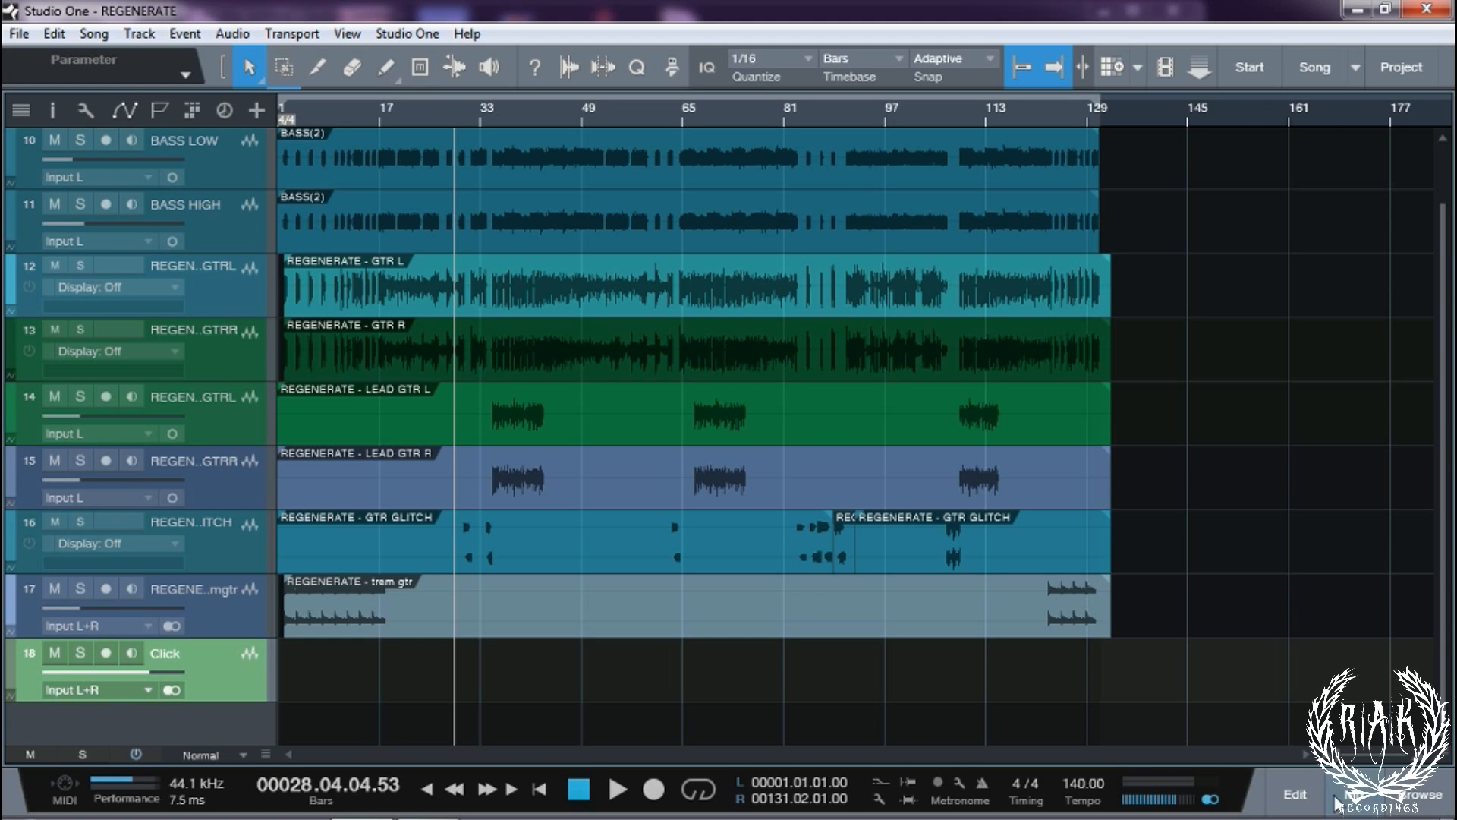
# Show channels 12–13 in the console and open GTR L's Gate 2 plug-in, moved left
pyautogui.click(1358, 793)
pyautogui.moveTo(700, 758); pyautogui.dragTo(419, 752)
pyautogui.click(556, 583)
pyautogui.click(594, 579)
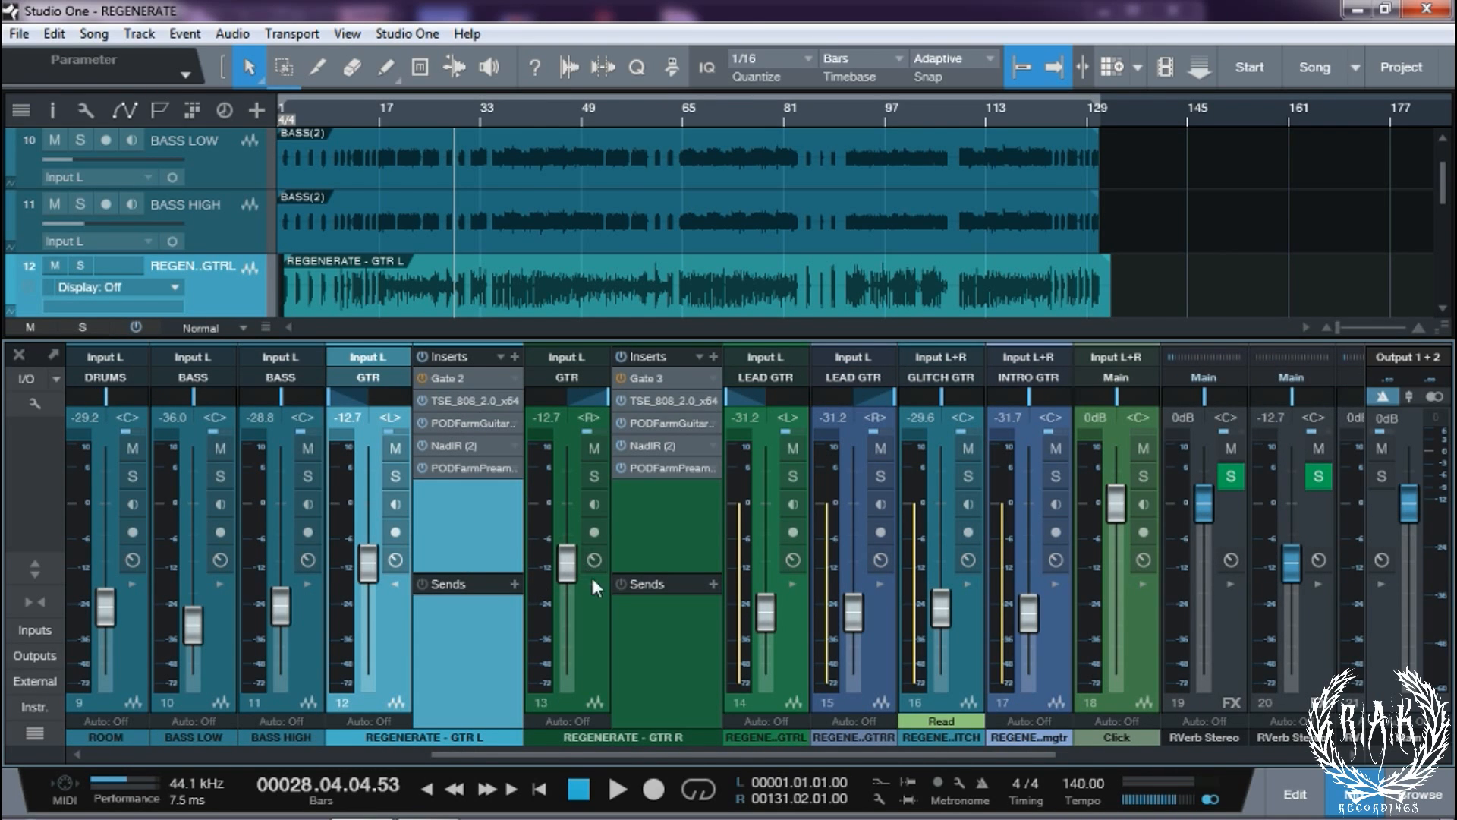
pyautogui.click(595, 582)
pyautogui.keyDown('ctrl'); pyautogui.click(369, 396); pyautogui.keyUp('ctrl')
pyautogui.click(450, 376)
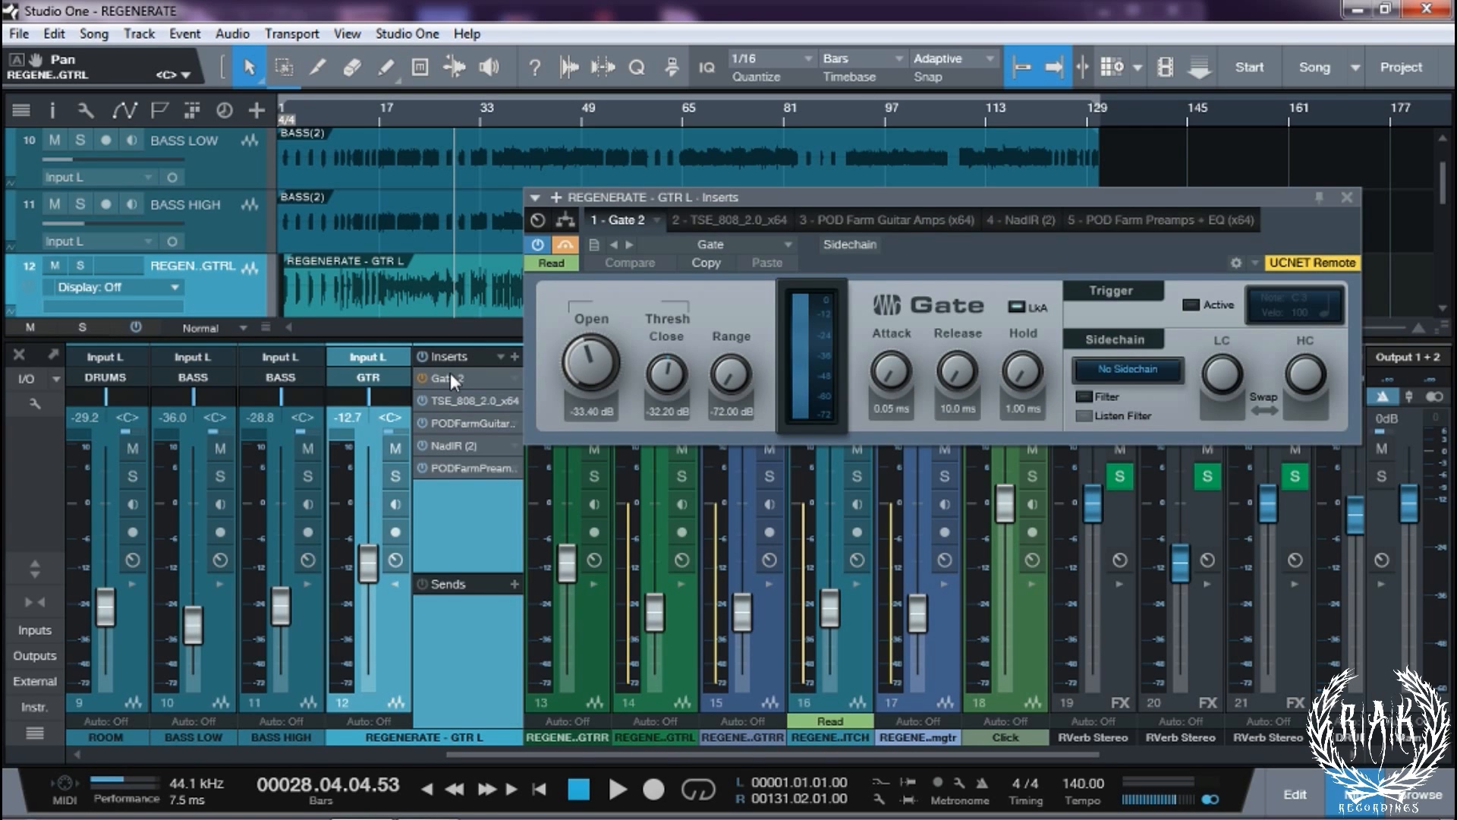
pyautogui.moveTo(932, 198); pyautogui.dragTo(705, 213)
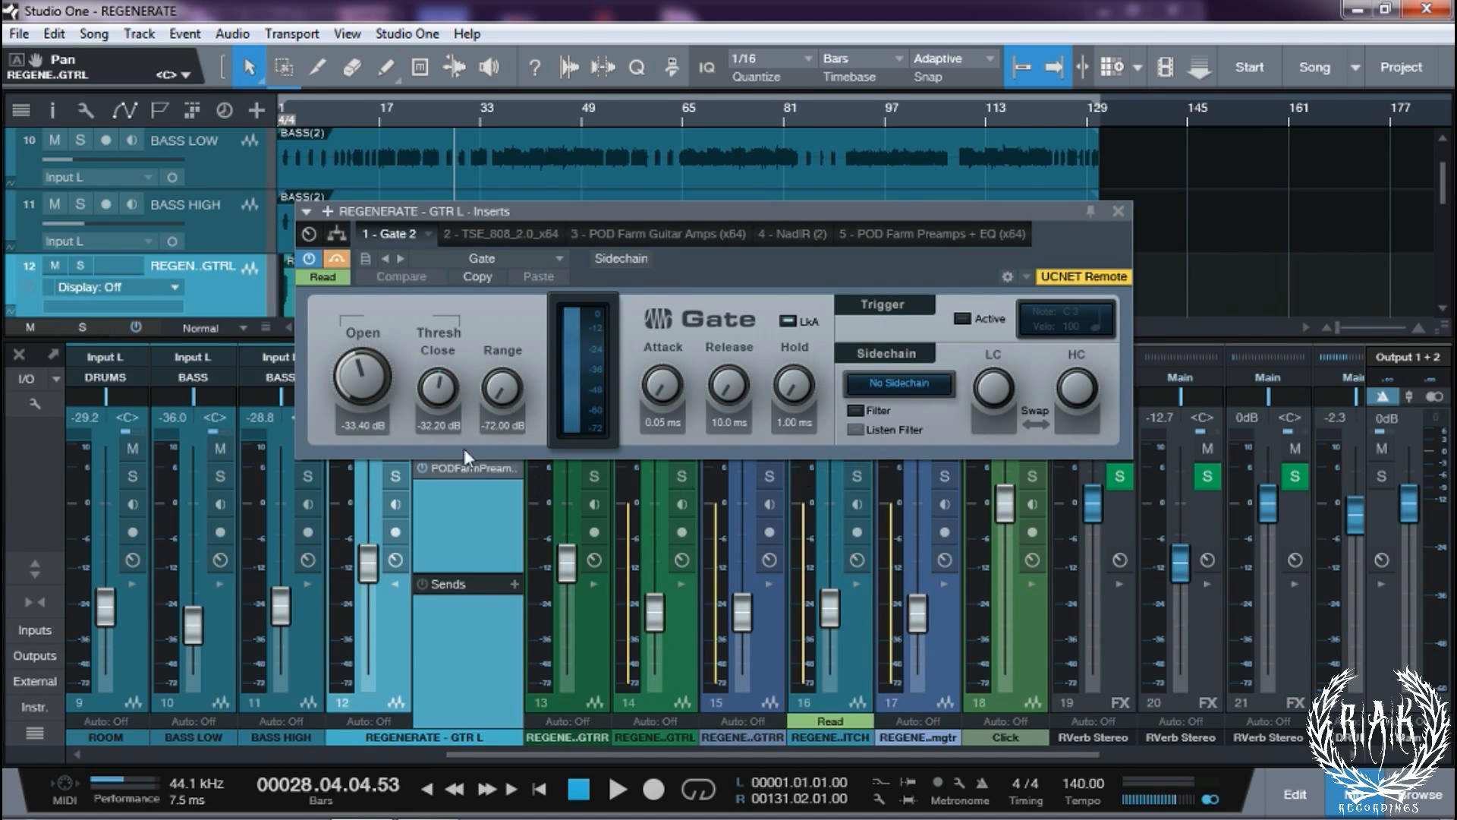
# Review GTR L's TSE 808, POD Farm amp, NadIR and POD Farm preamp inserts, then close the editor
pyautogui.click(498, 232)
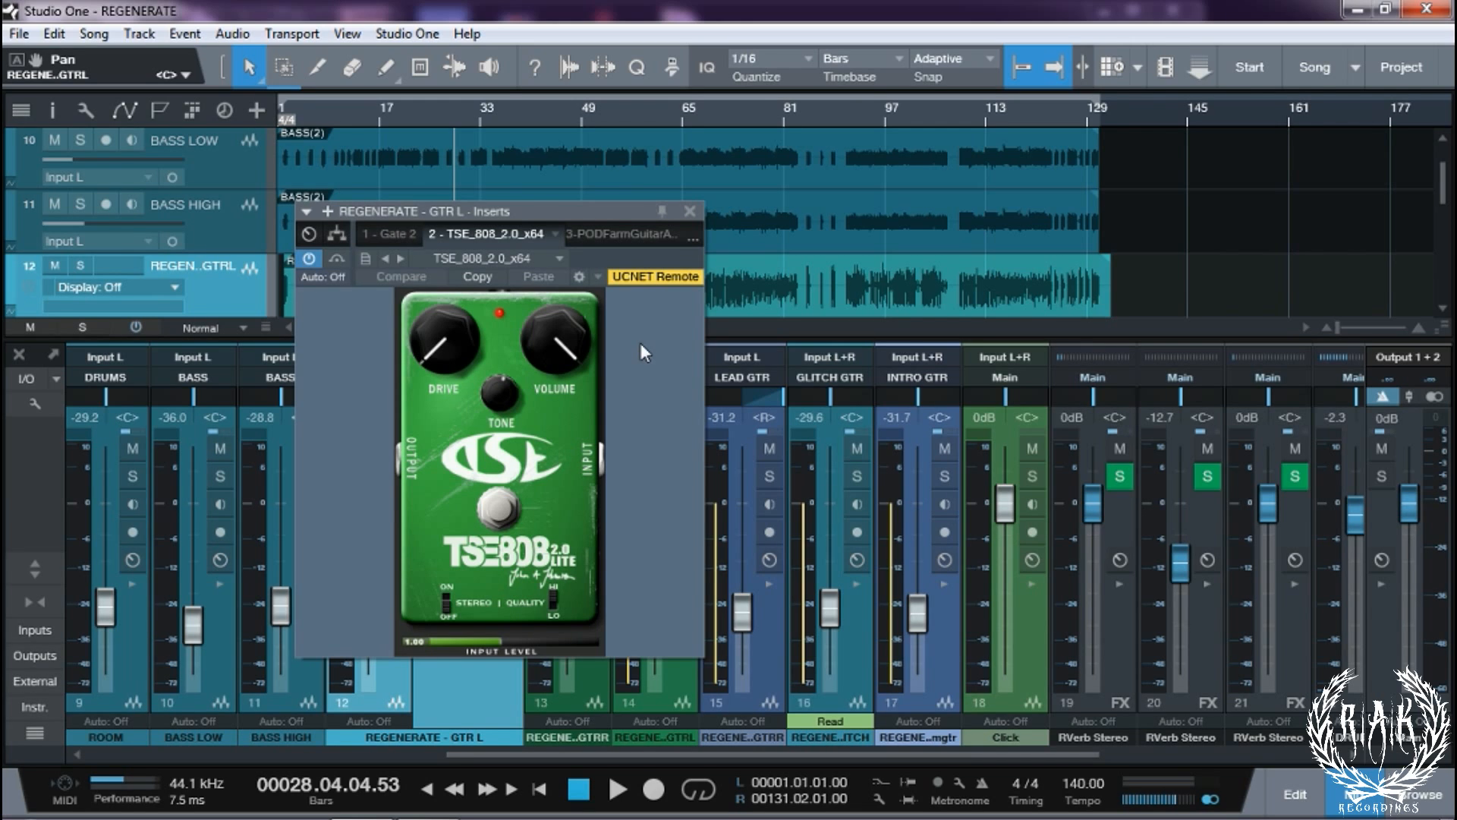
pyautogui.click(609, 236)
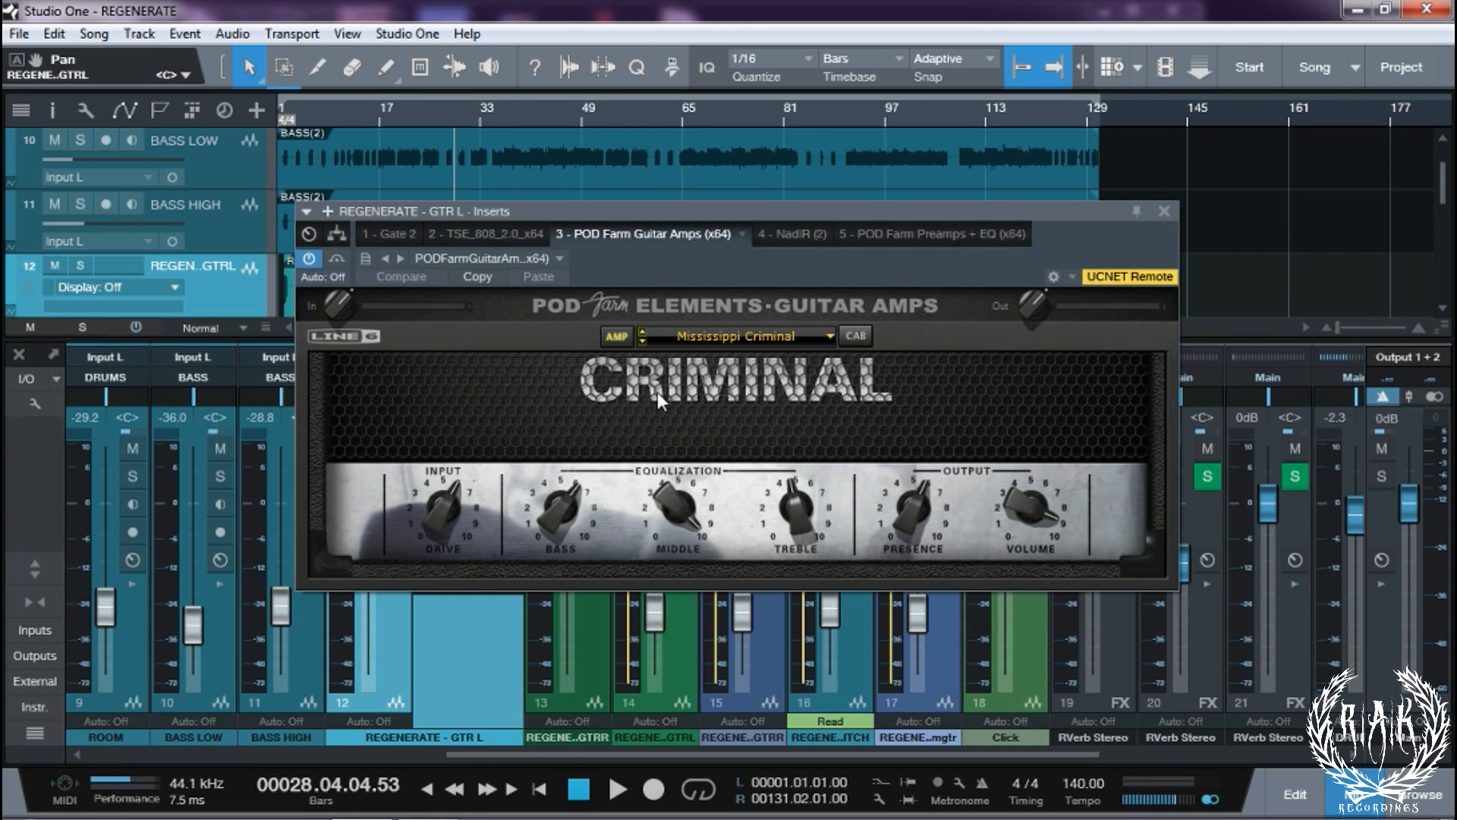
pyautogui.click(793, 235)
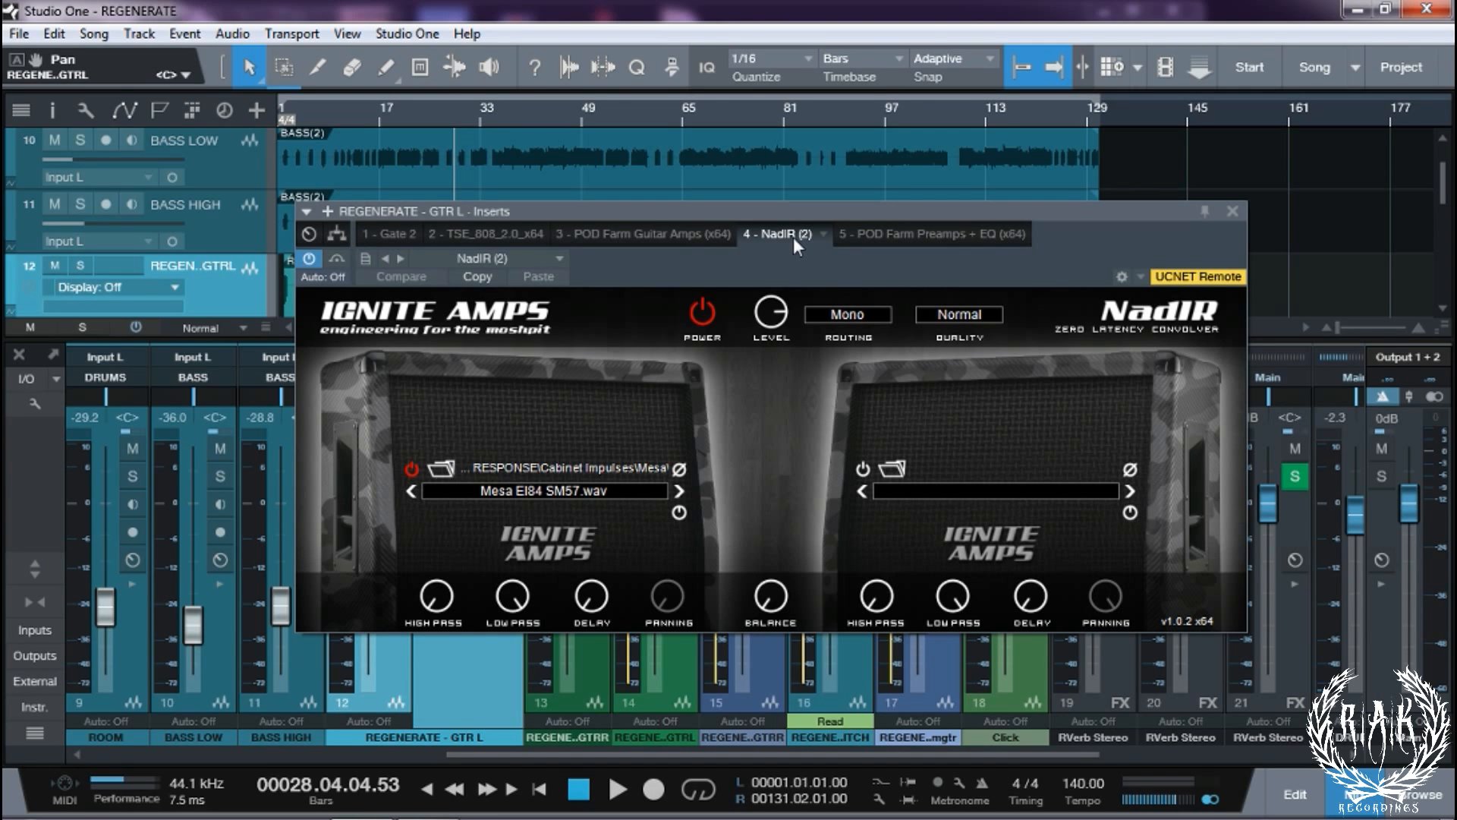
pyautogui.click(865, 235)
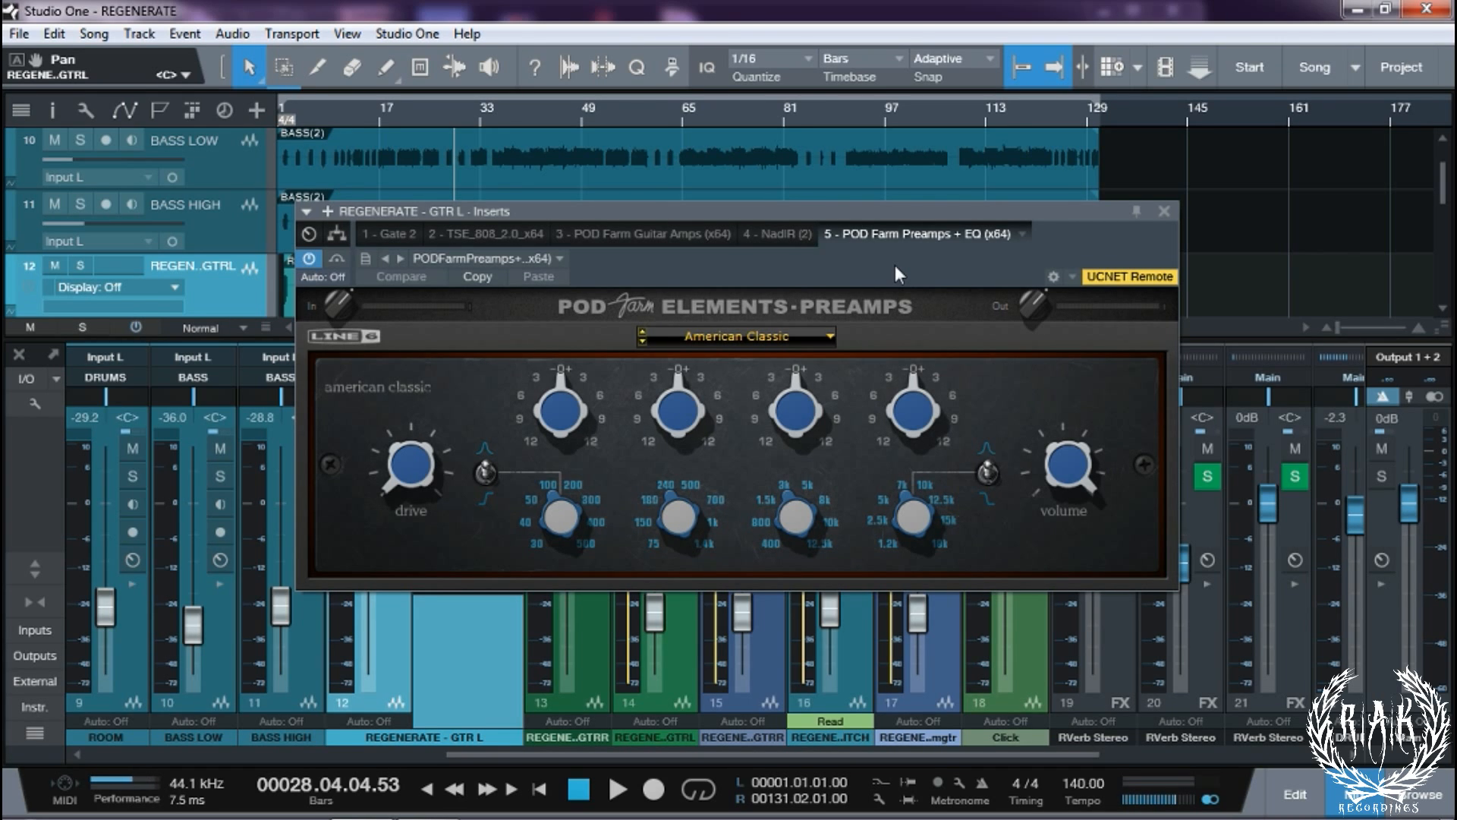
pyautogui.click(1163, 211)
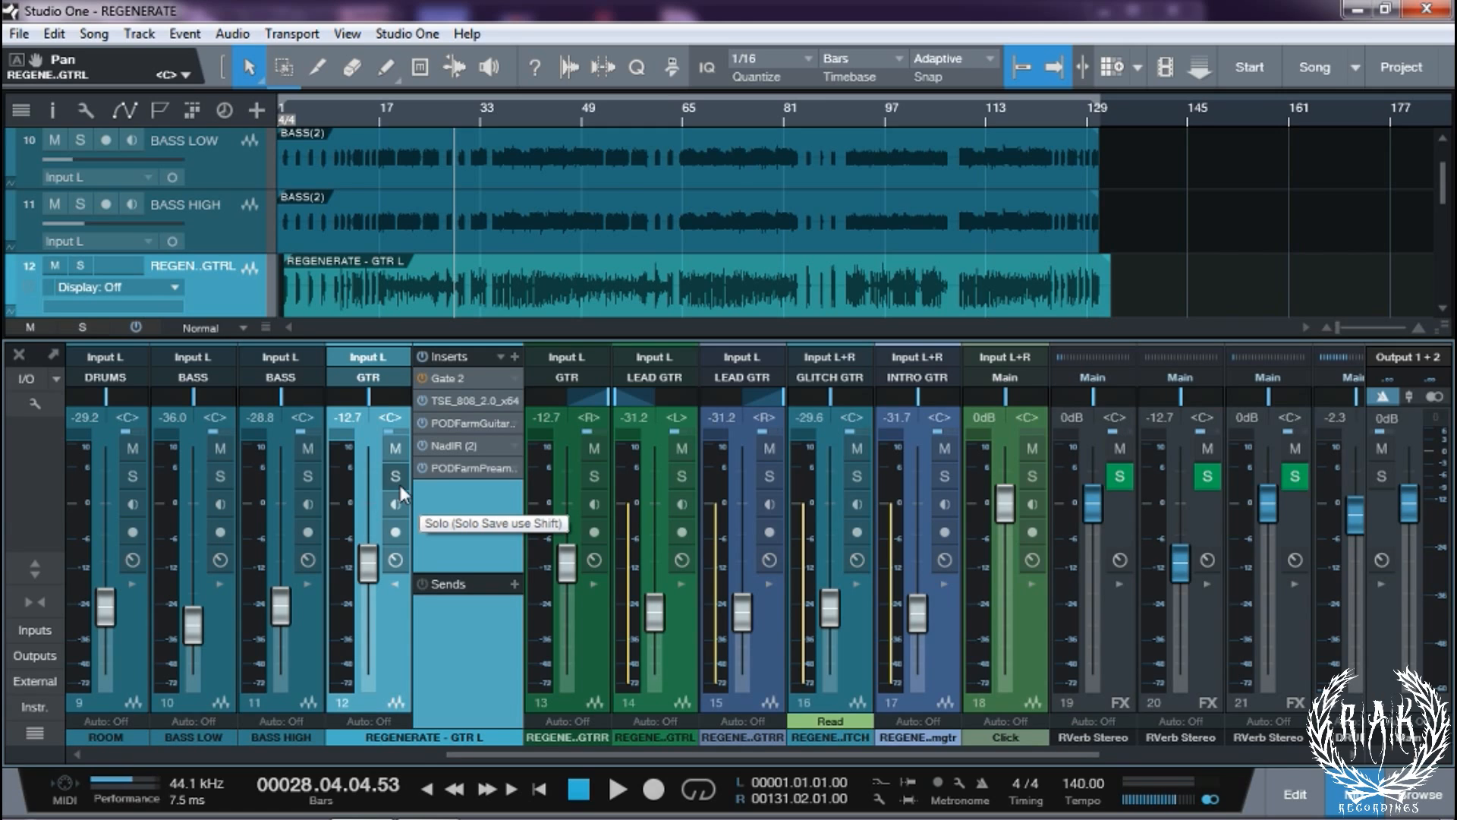
# Pan GTR L hard left and solo both the GTR L and GTR R channels
pyautogui.click(588, 583)
pyautogui.moveTo(347, 395); pyautogui.dragTo(396, 672)
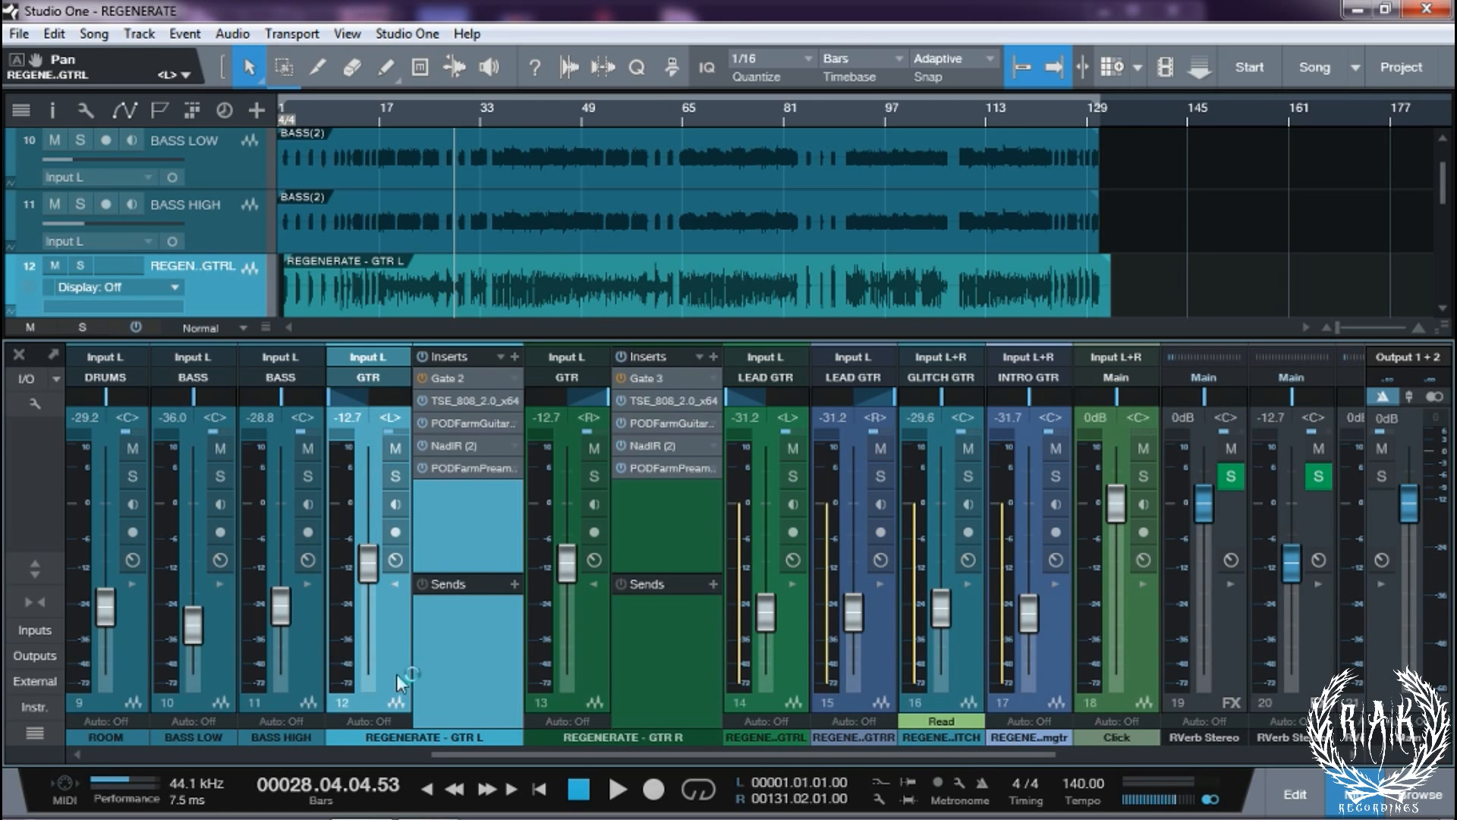
pyautogui.keyDown('shift'); pyautogui.click(586, 648); pyautogui.keyUp('shift')
pyautogui.click(595, 477)
# Reveal the GTR bus inserts, zoom the timeline and play from bar 17
pyautogui.moveTo(678, 754); pyautogui.dragTo(959, 754)
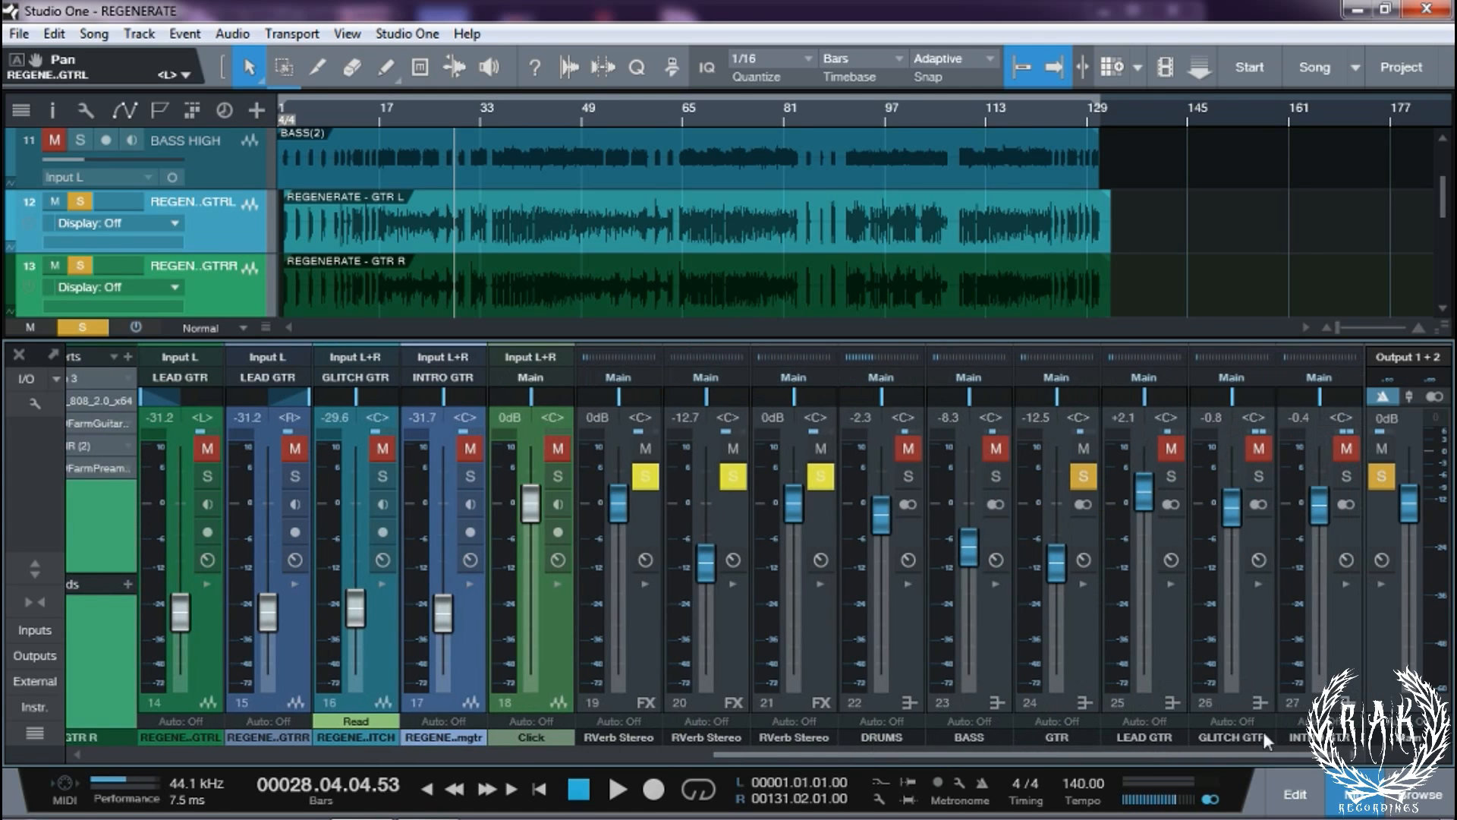
pyautogui.click(1080, 584)
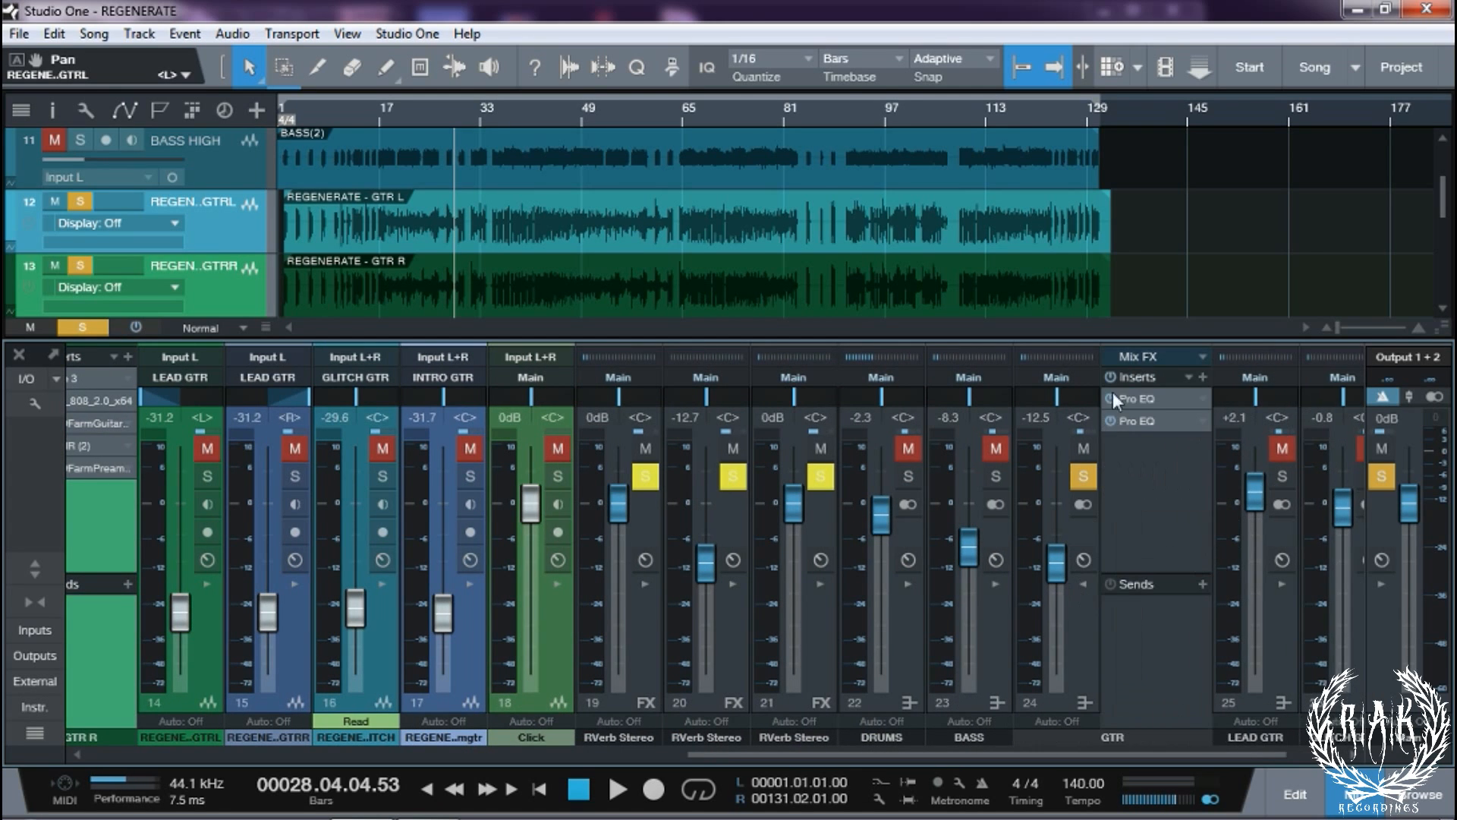
pyautogui.moveTo(1101, 755); pyautogui.dragTo(847, 755)
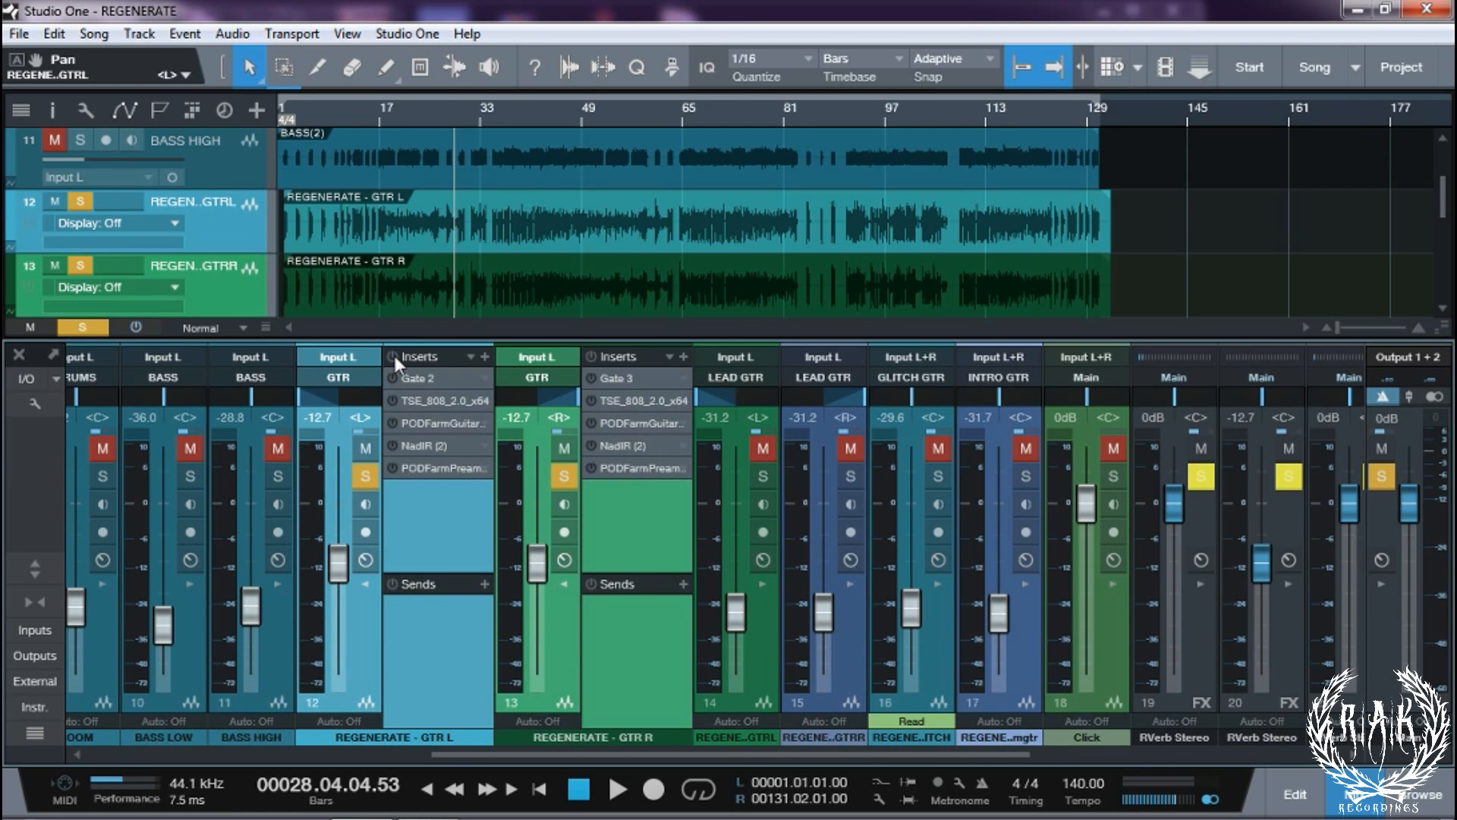
pyautogui.moveTo(385, 113); pyautogui.dragTo(431, 145)
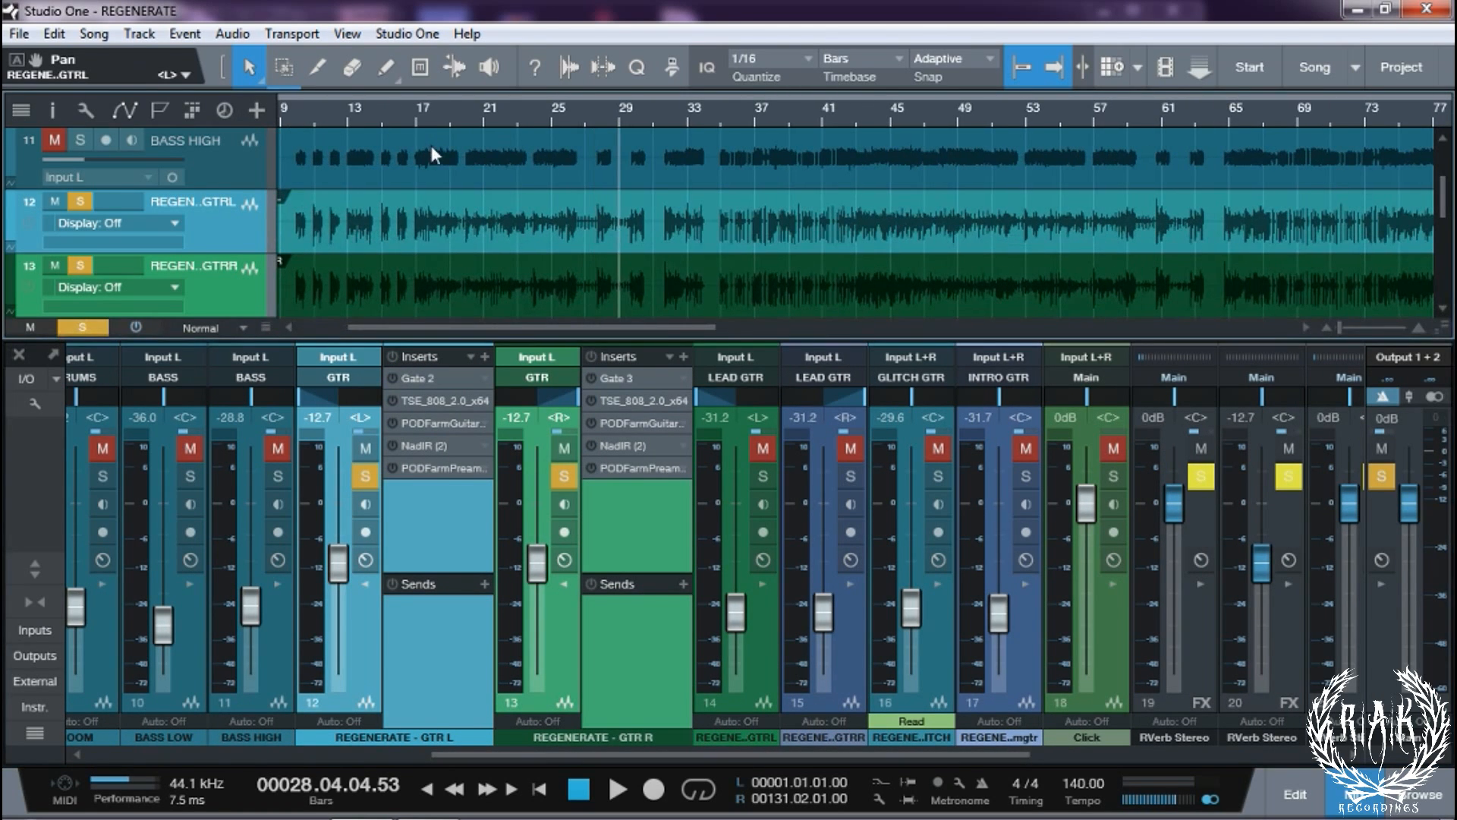
pyautogui.click(410, 115)
pyautogui.press('space')
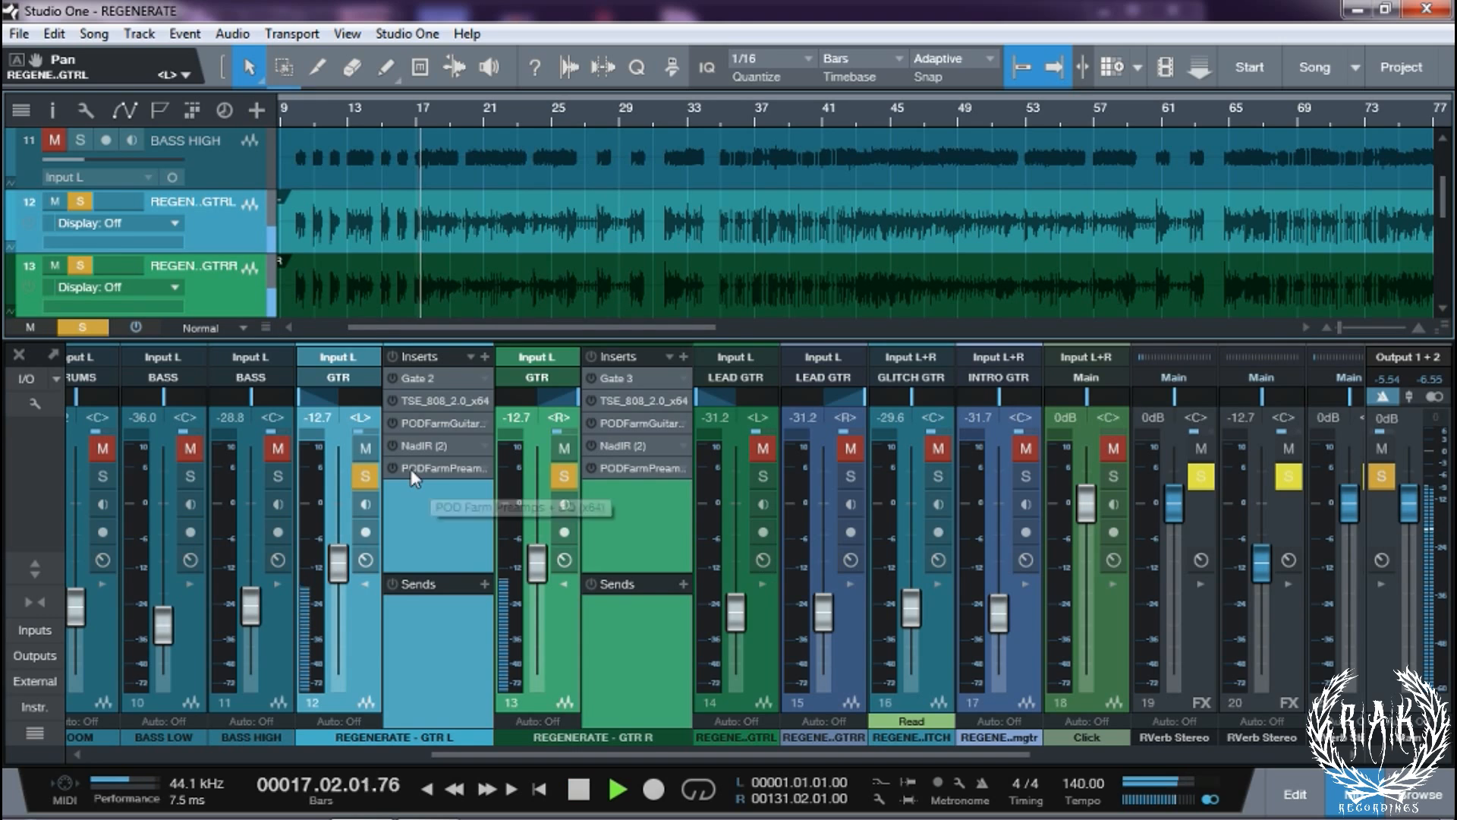
# Open GTR L's chain and switch on the POD Farm Guitar Amps insert, then stop playback
pyautogui.doubleClick(412, 402)
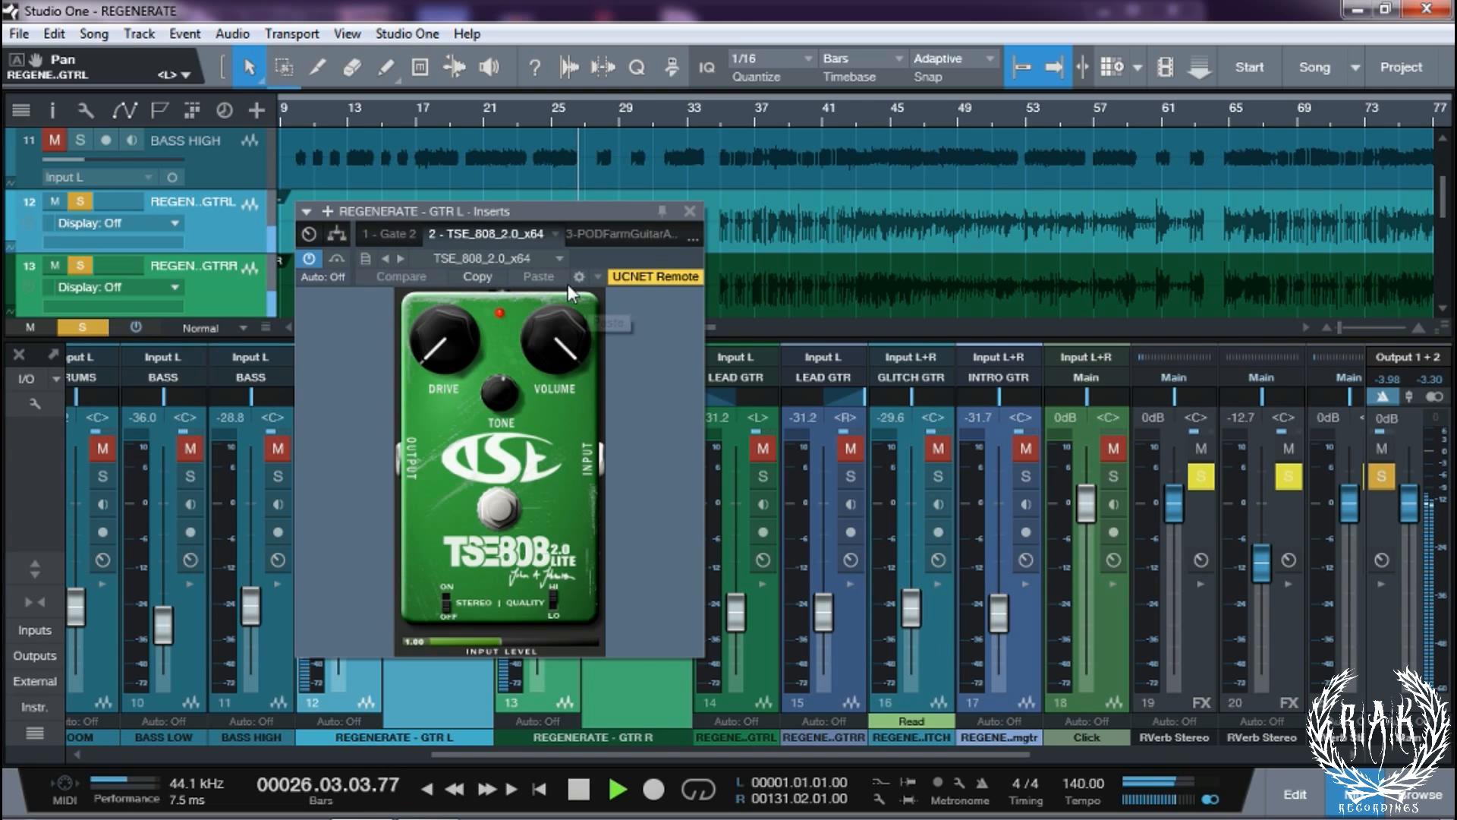
pyautogui.click(616, 235)
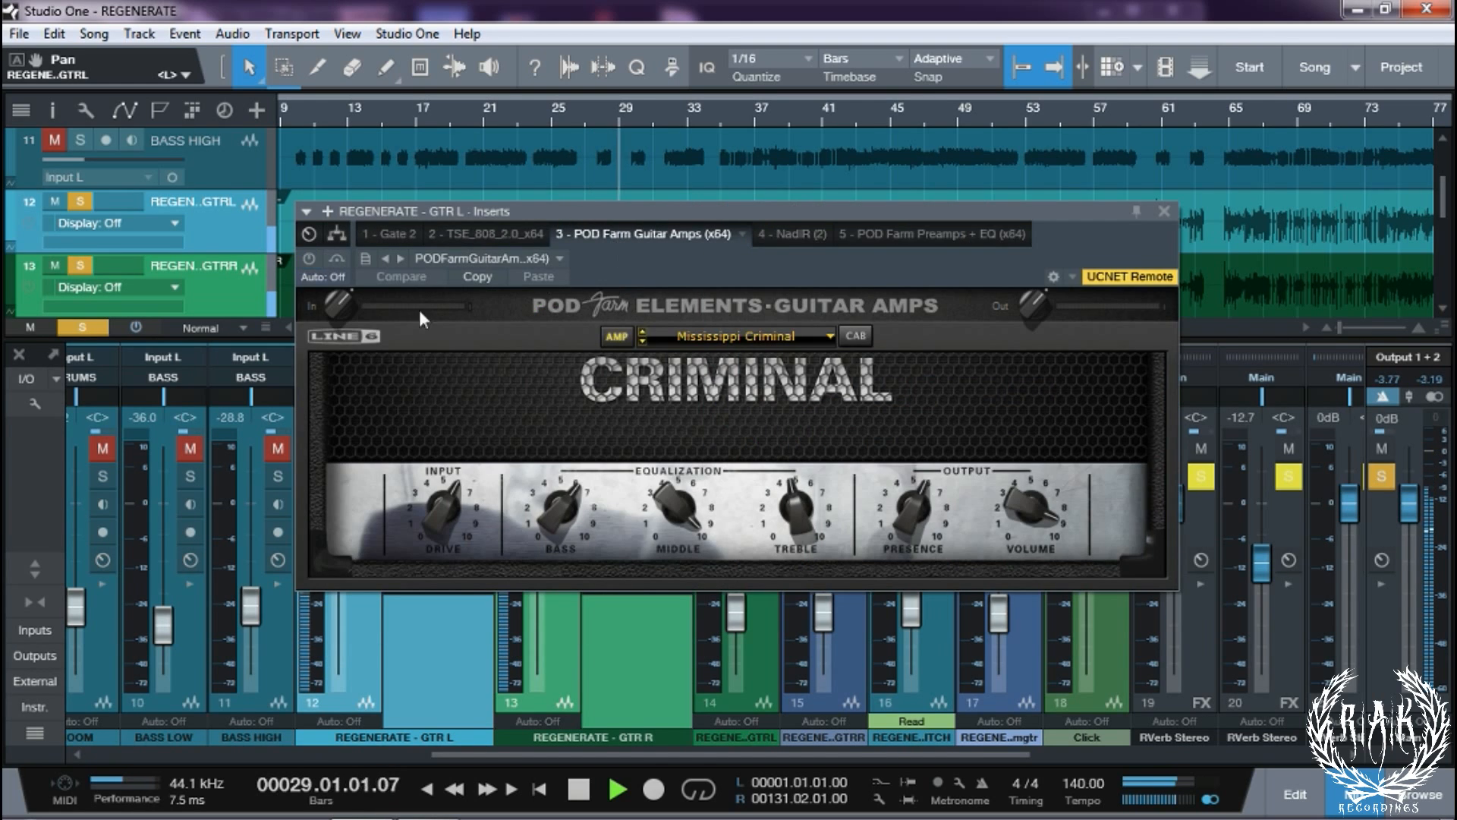
pyautogui.click(309, 259)
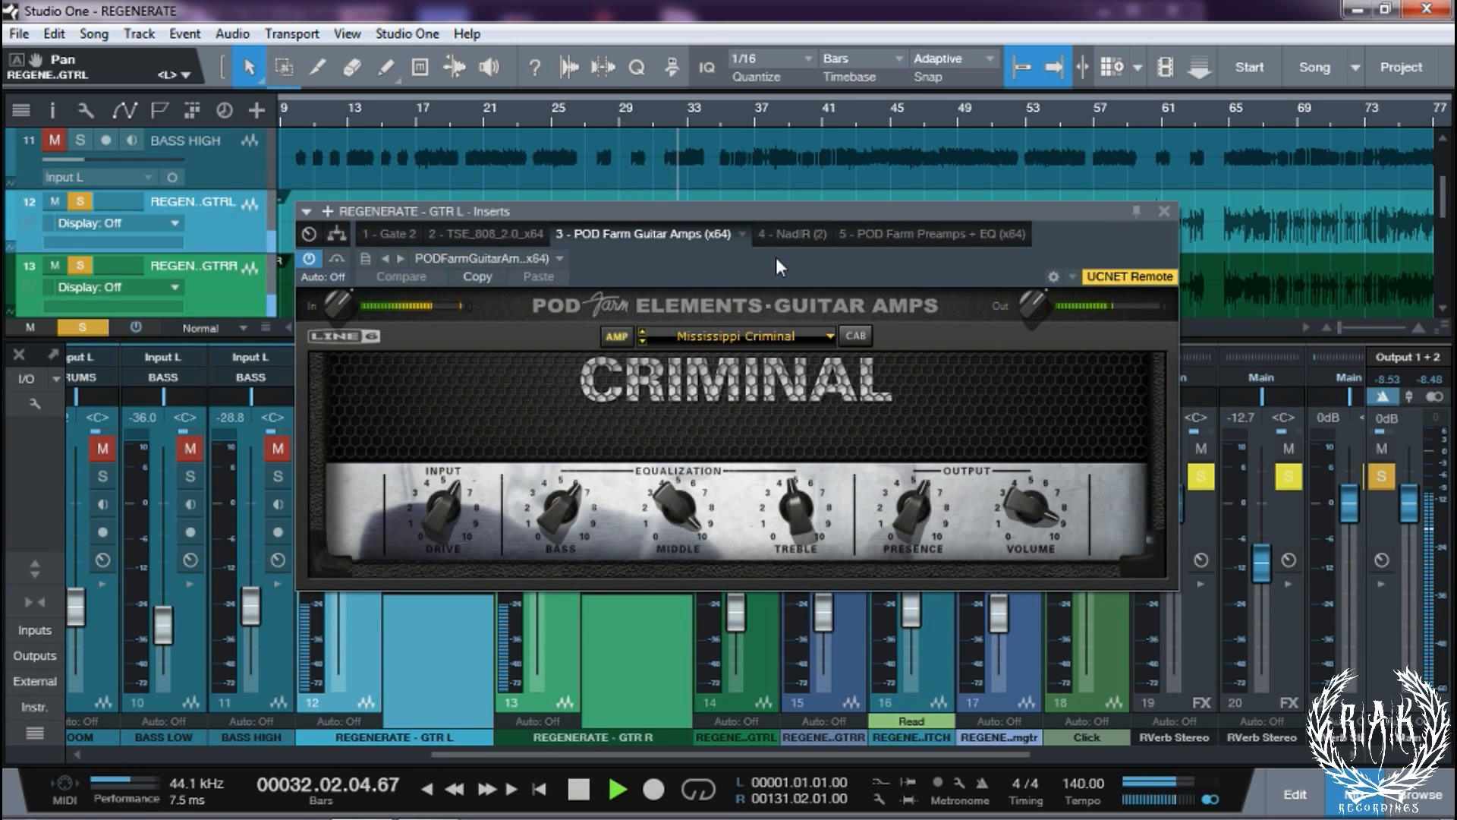
pyautogui.press('space')
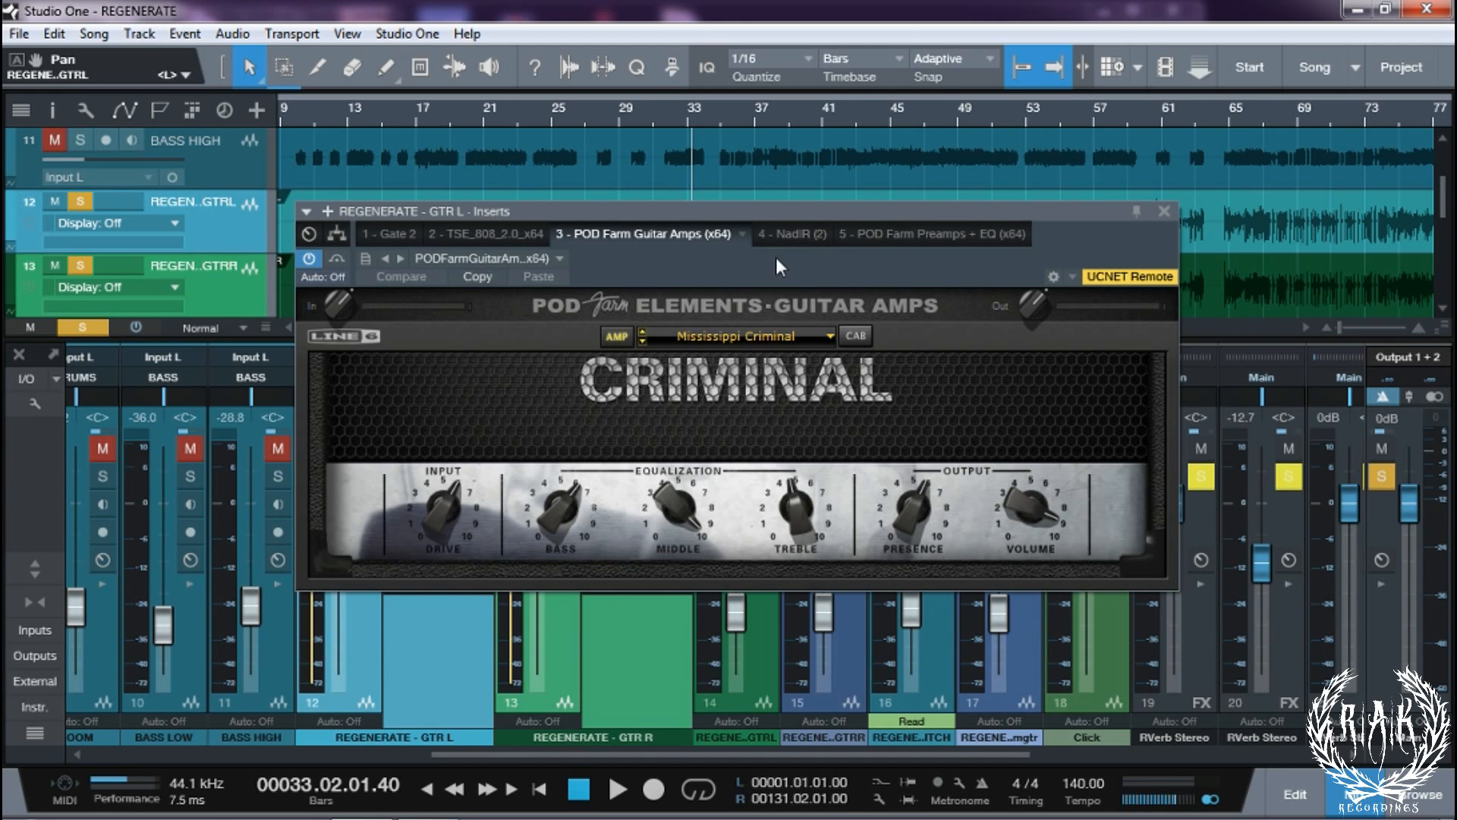
# Switch on the NadIR and POD Farm Preamps + EQ inserts during playback, then close the editor
pyautogui.click(786, 235)
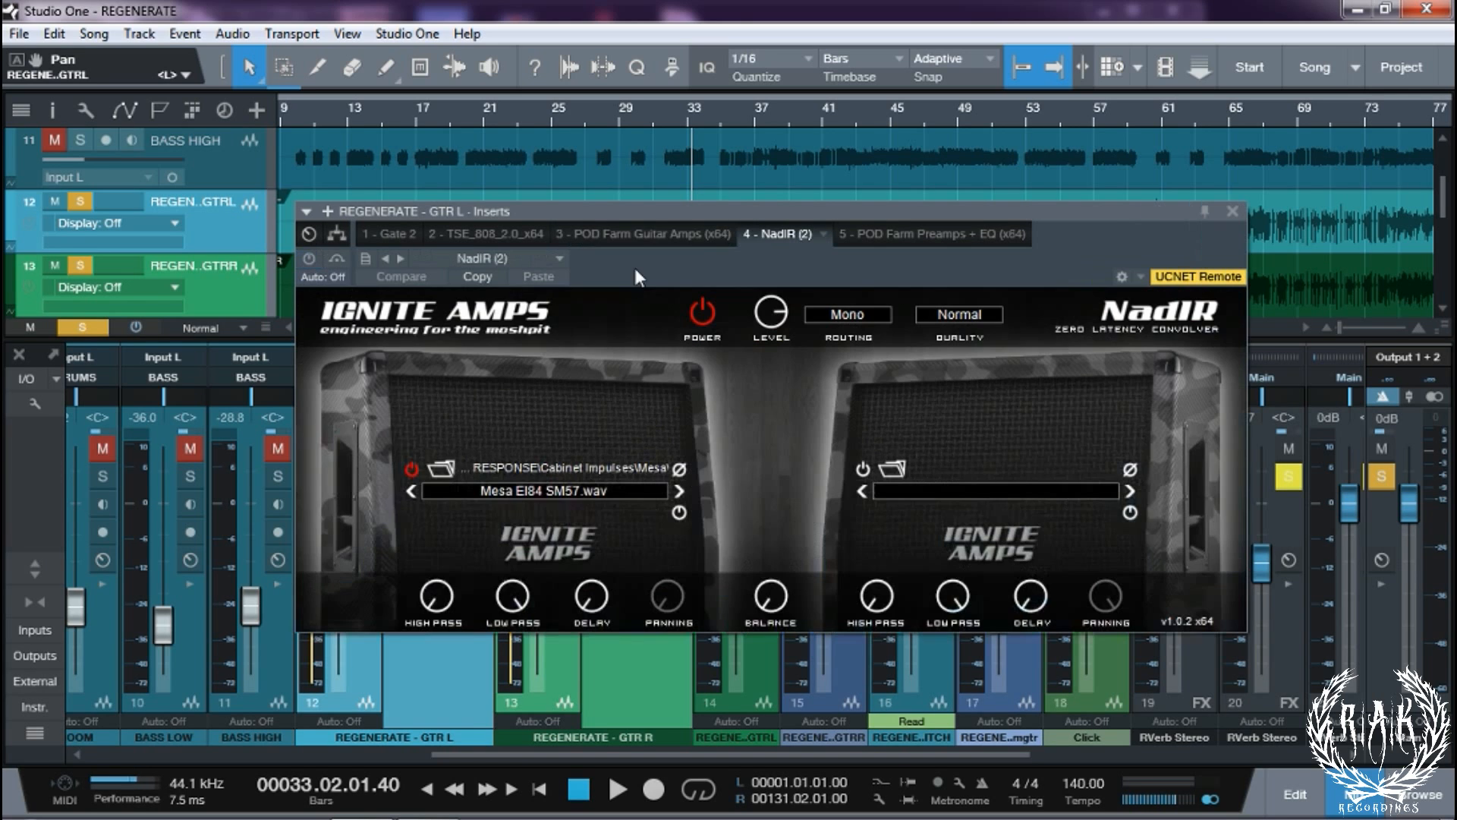
pyautogui.press('space')
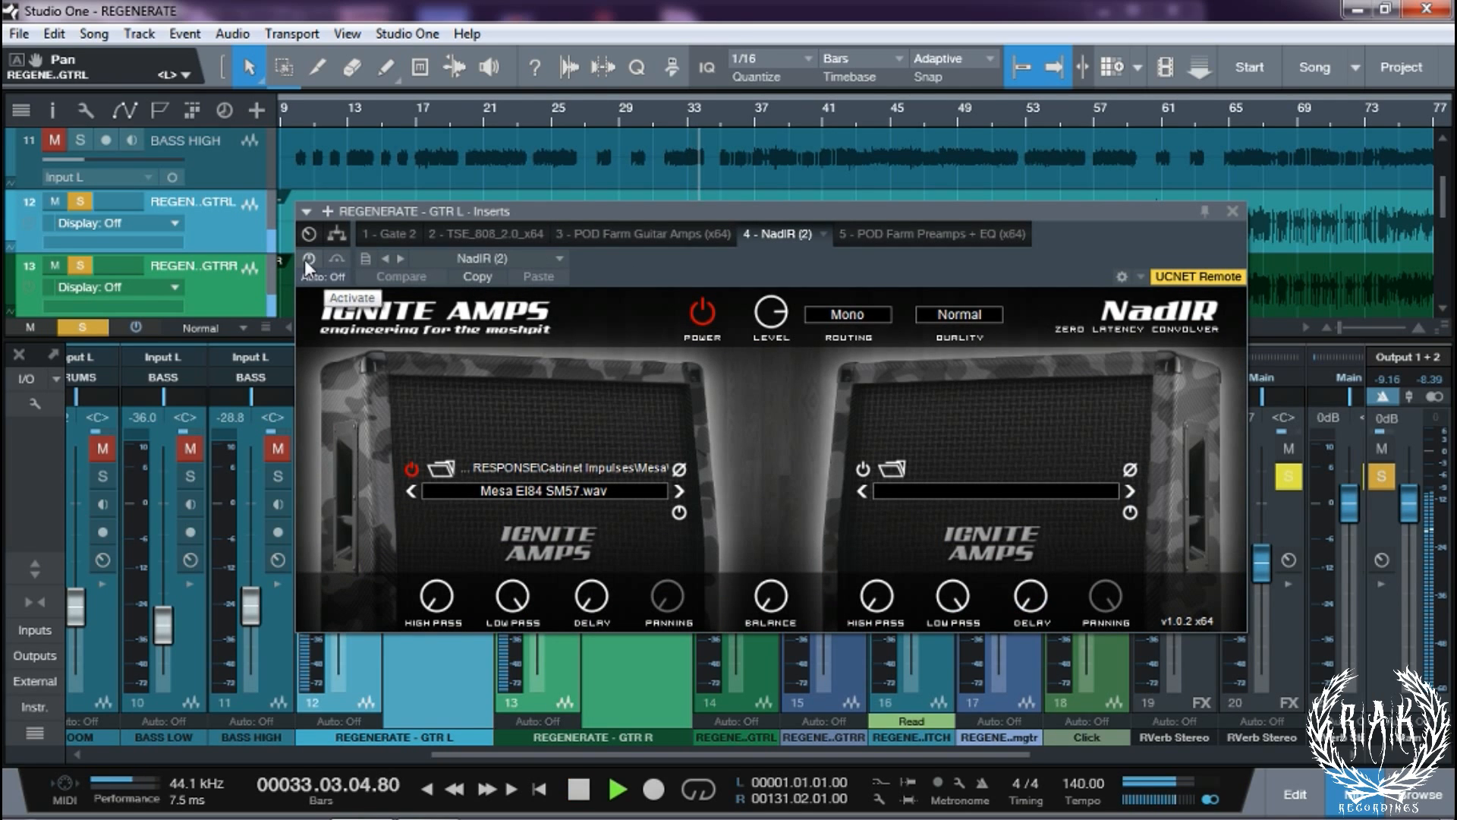
pyautogui.click(307, 259)
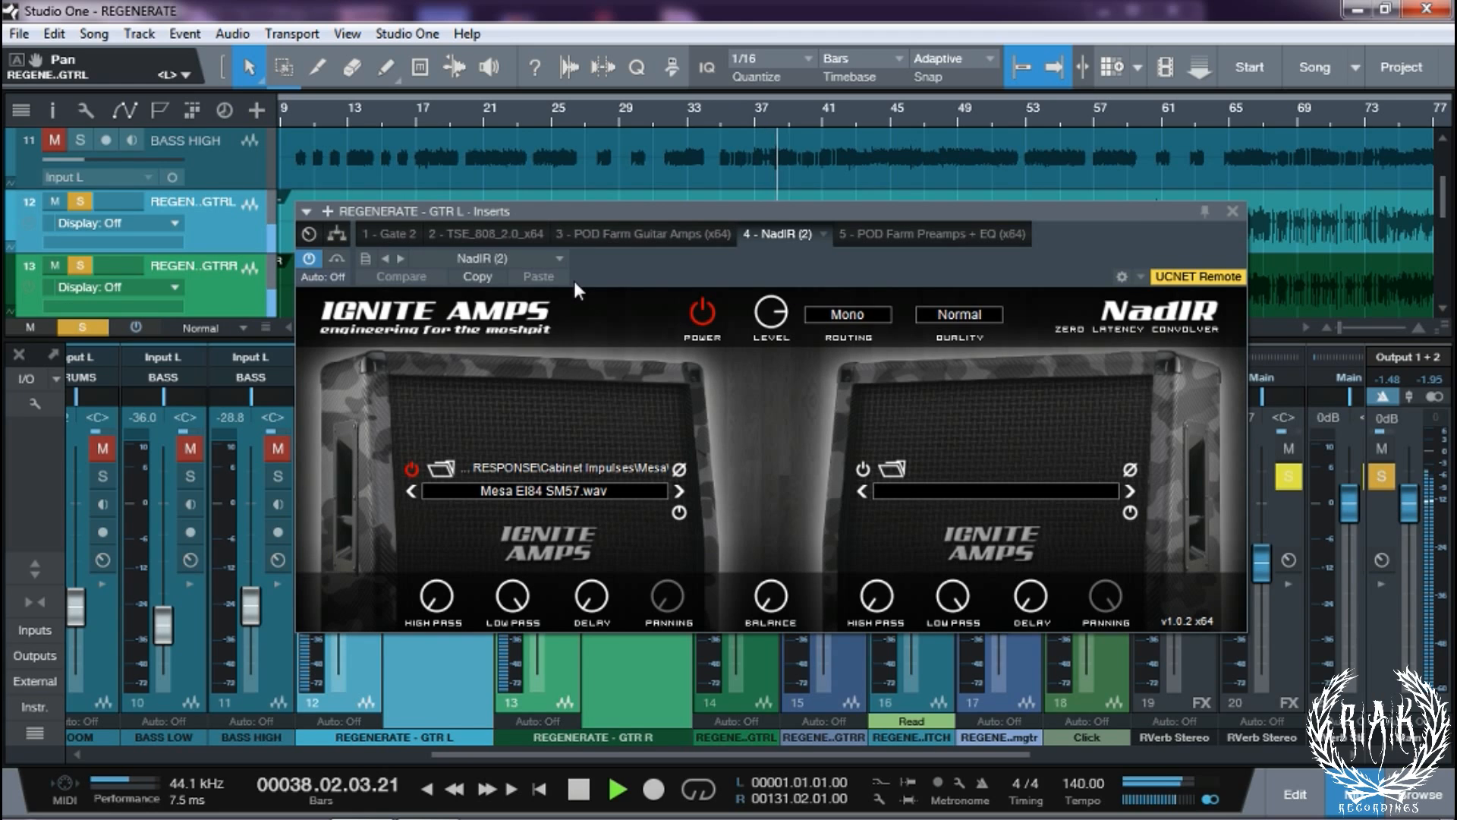
pyautogui.click(901, 237)
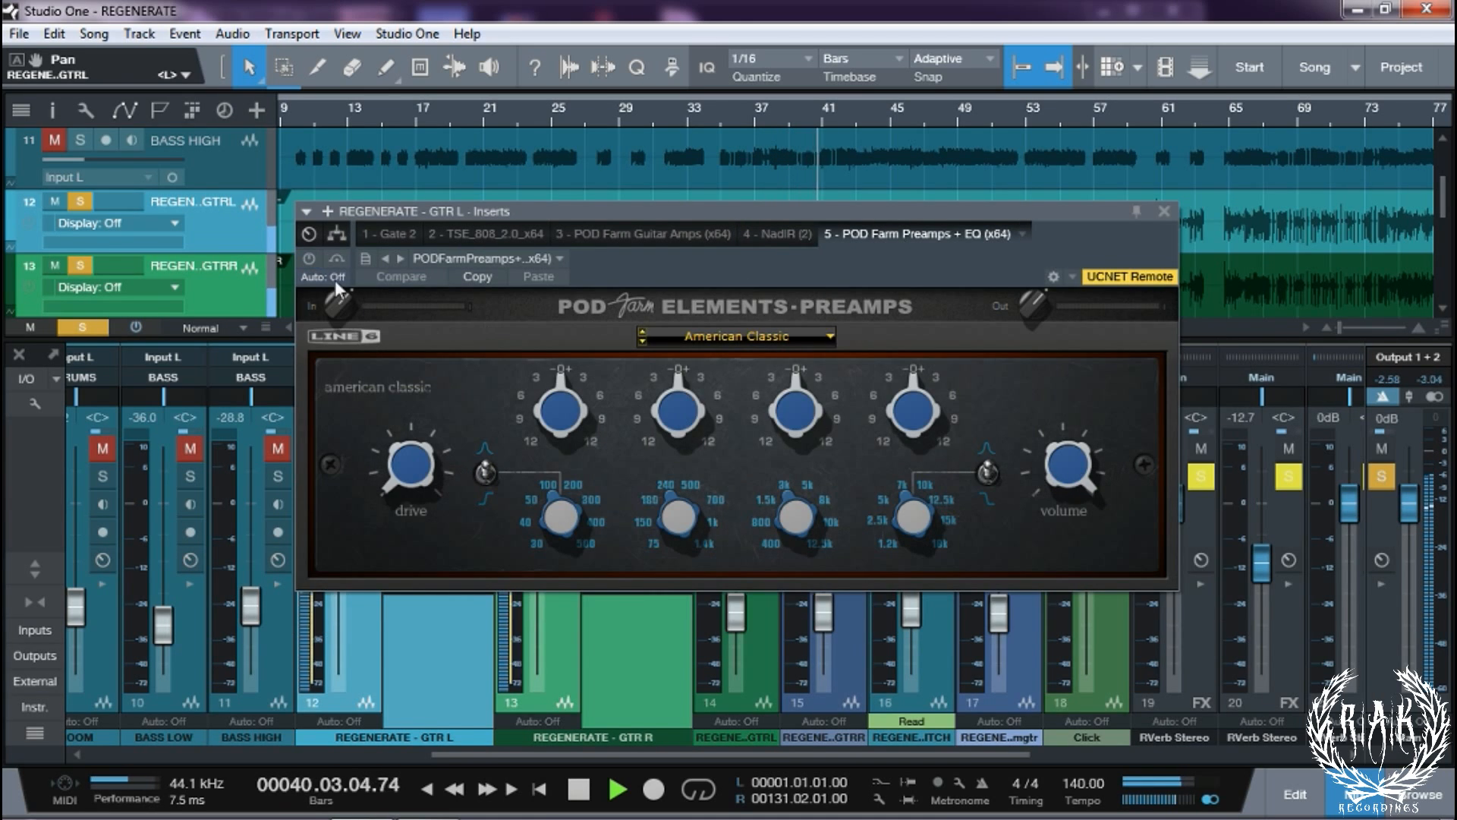
pyautogui.click(311, 258)
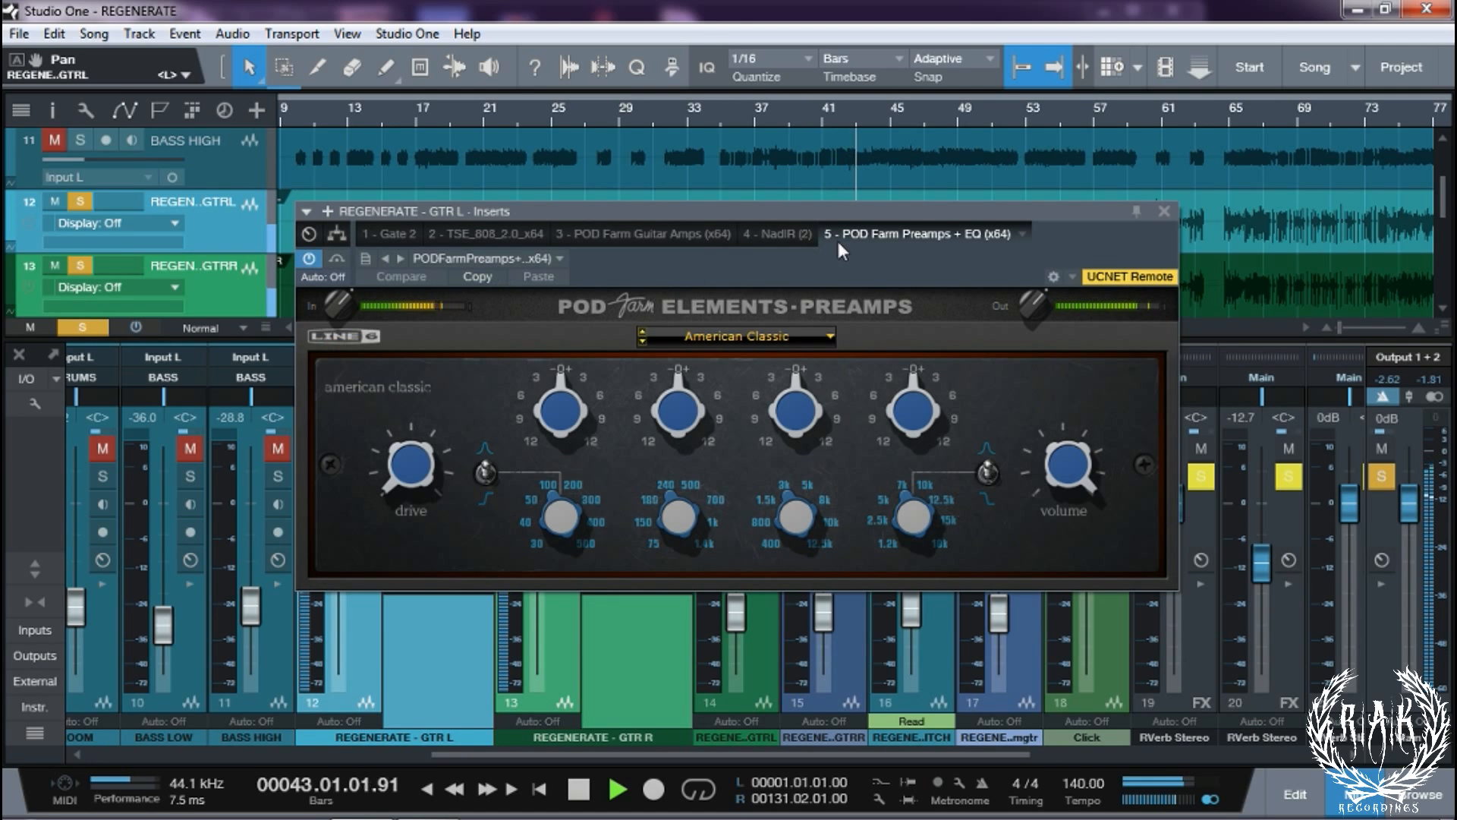
pyautogui.click(1164, 211)
pyautogui.click(563, 591)
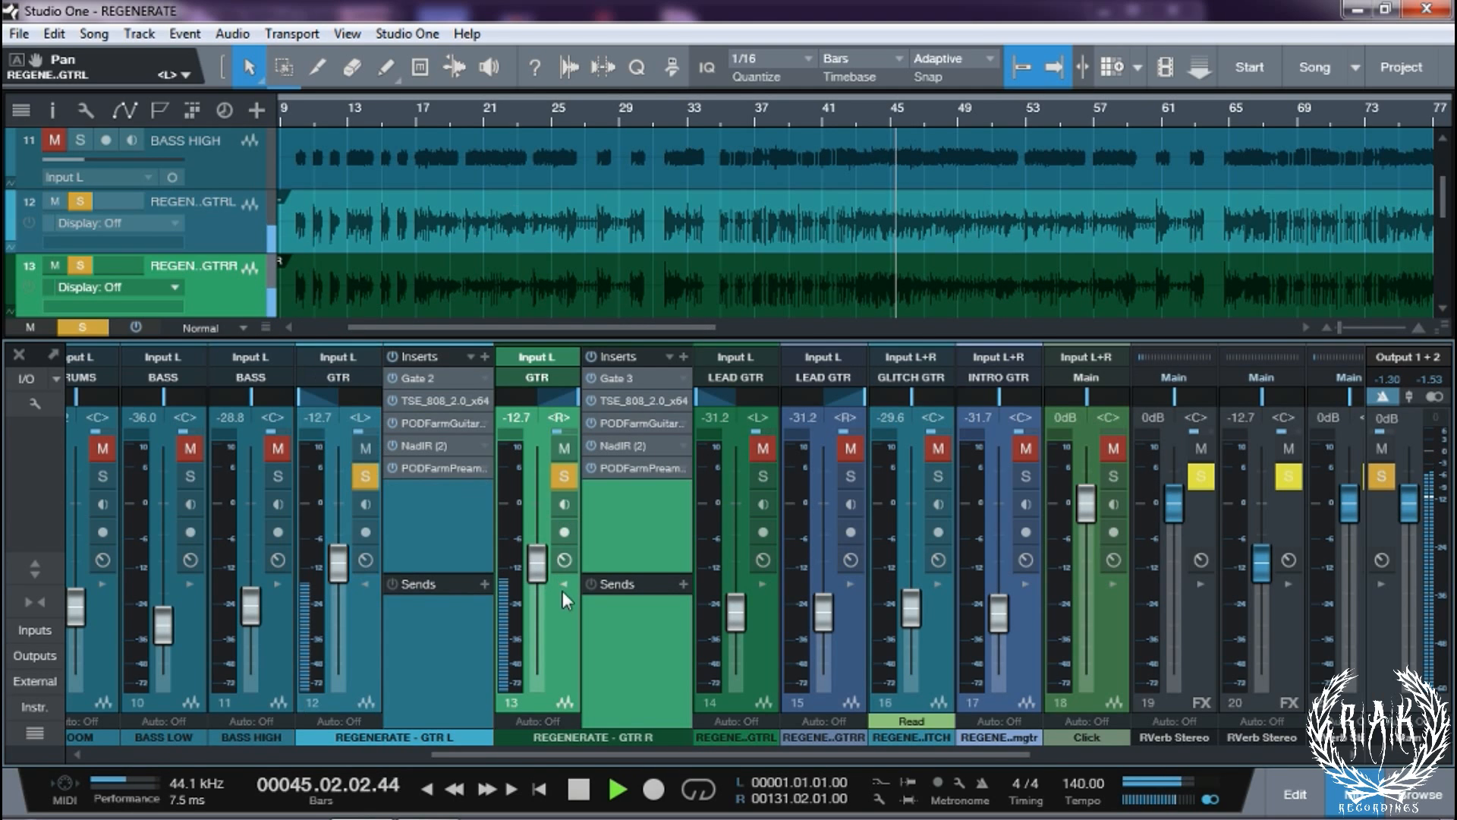
# Collapse the GTR L and GTR R insert panels and open the GTR bus's first Pro EQ
pyautogui.click(365, 585)
pyautogui.click(452, 582)
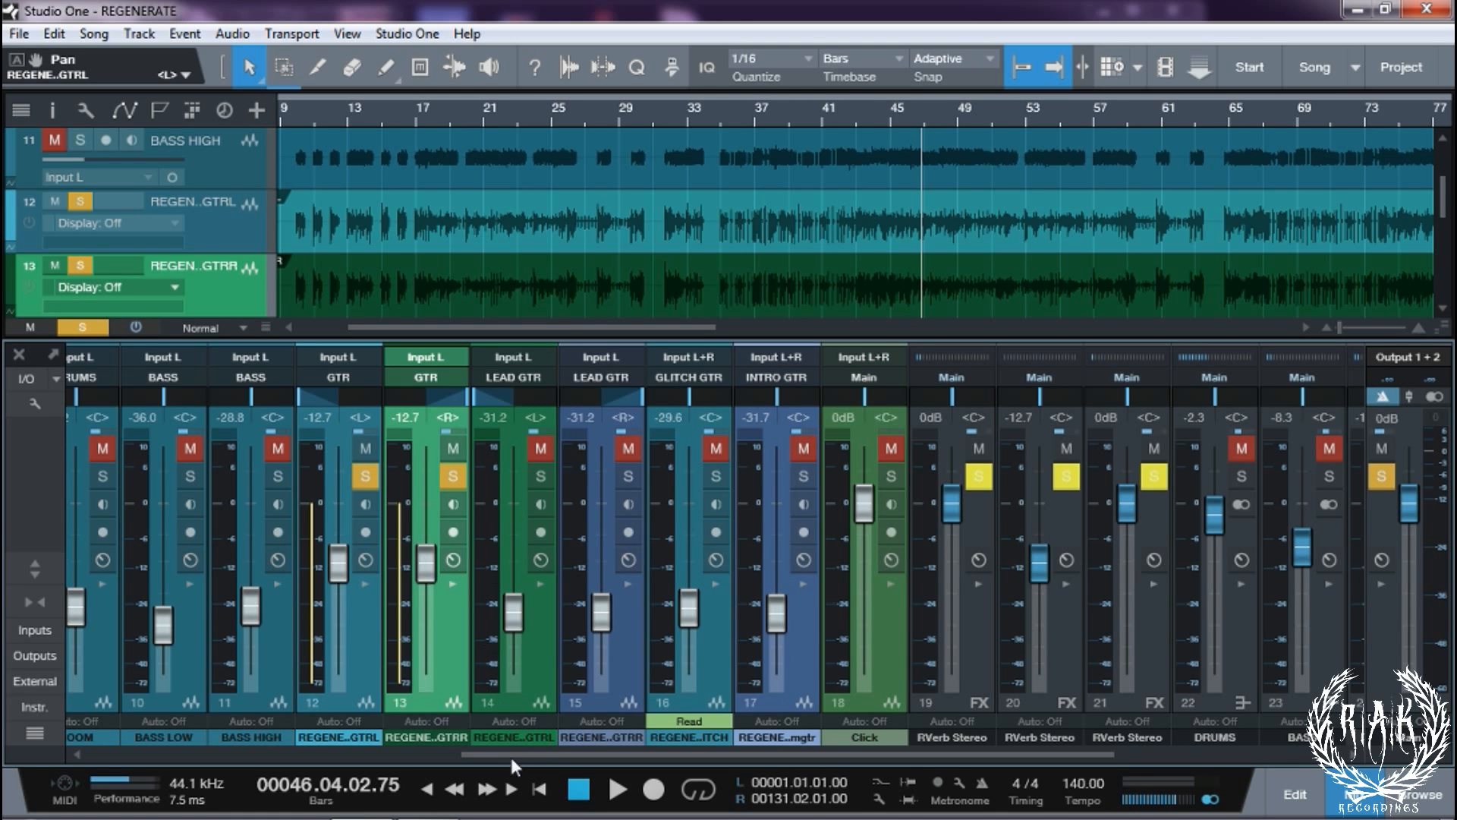
pyautogui.moveTo(512, 757); pyautogui.dragTo(980, 740)
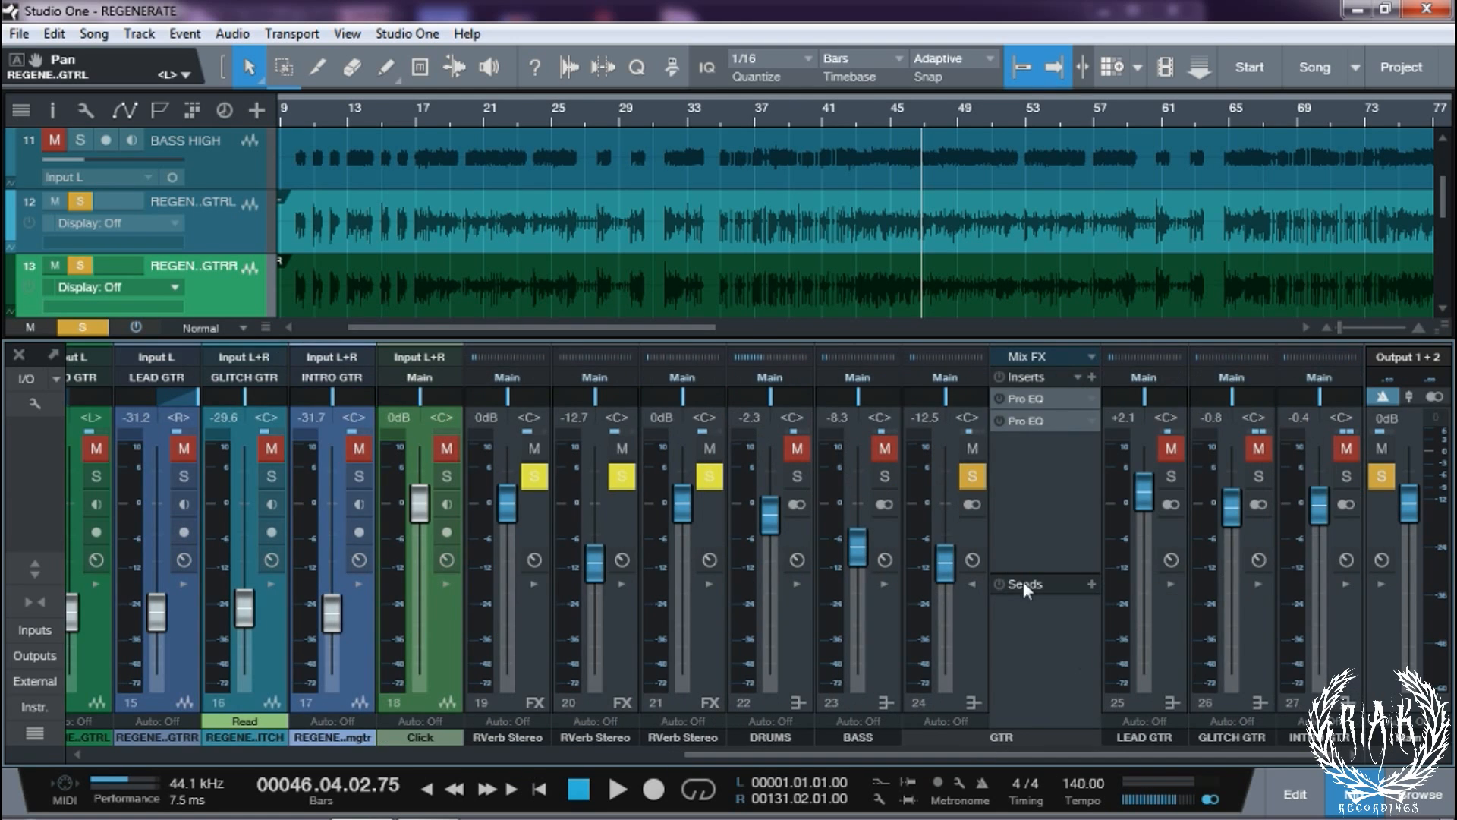
pyautogui.doubleClick(1035, 398)
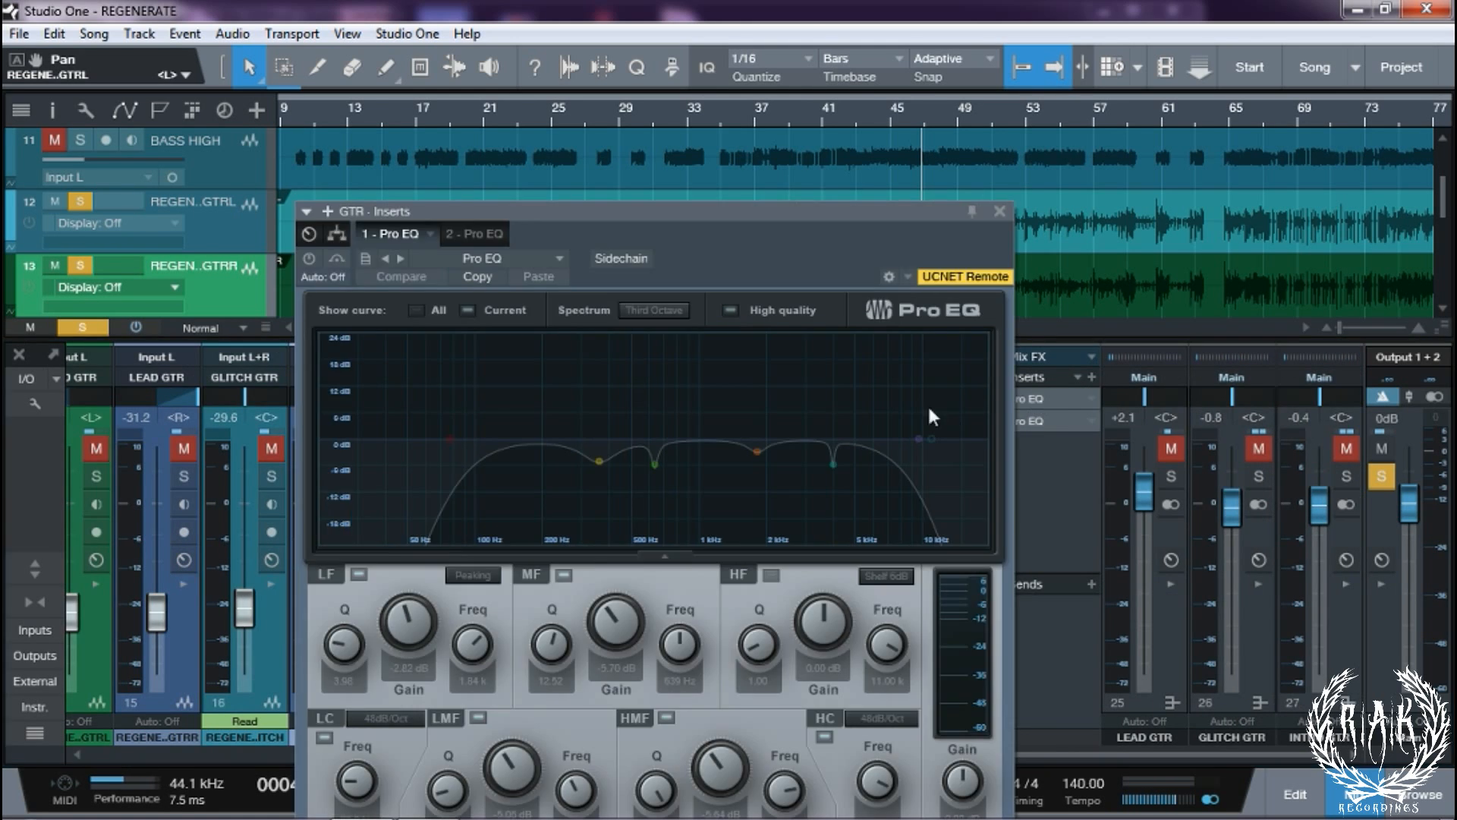
# Play the song, enable the GTR bus's 1 - Pro EQ and view 2 - Pro EQ
pyautogui.press('space')
pyautogui.click(314, 261)
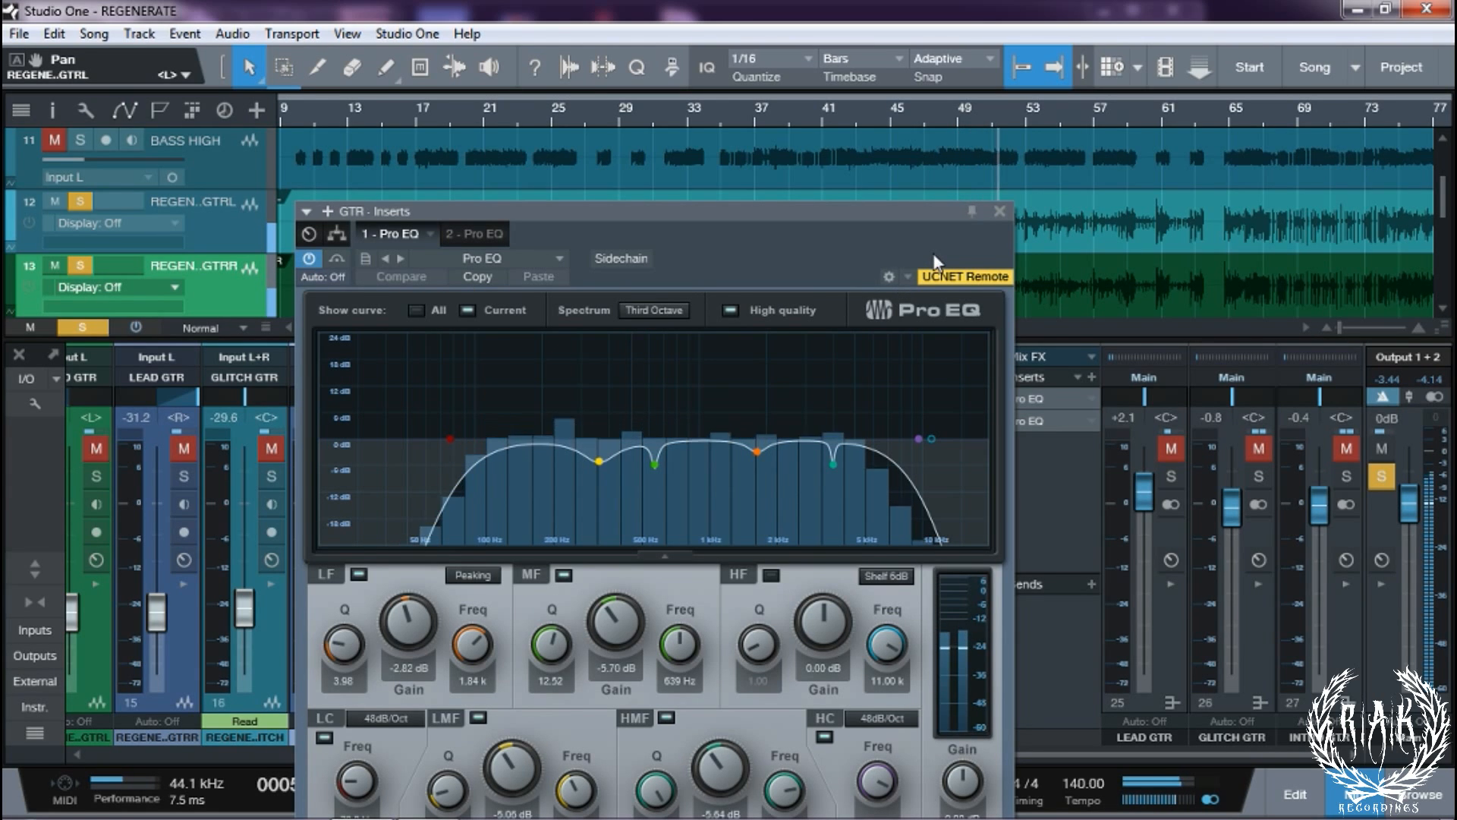
pyautogui.click(457, 235)
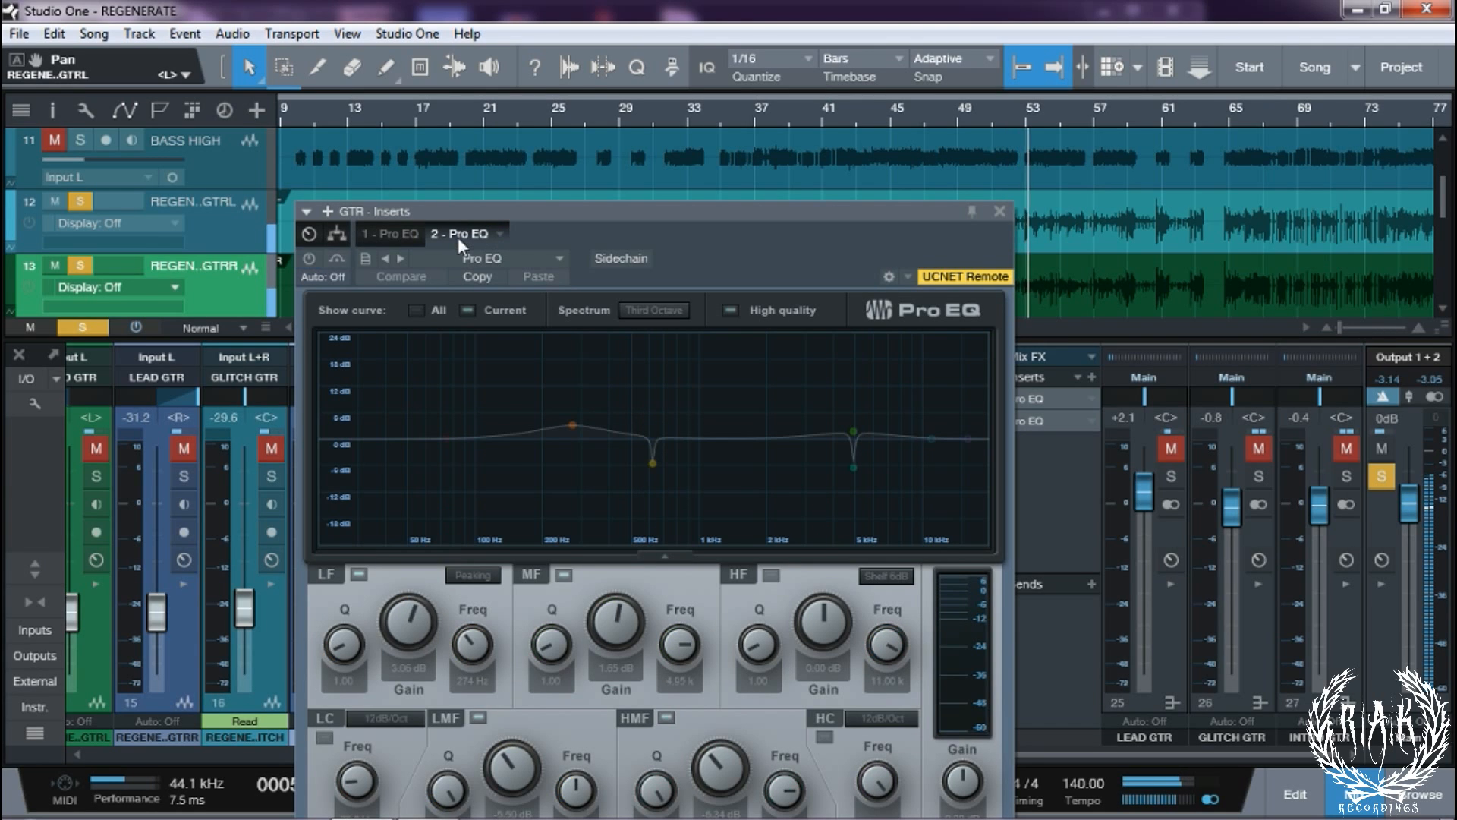
# Enable 2 - Pro EQ on the GTR bus, resume playback and close the inserts window
pyautogui.click(308, 259)
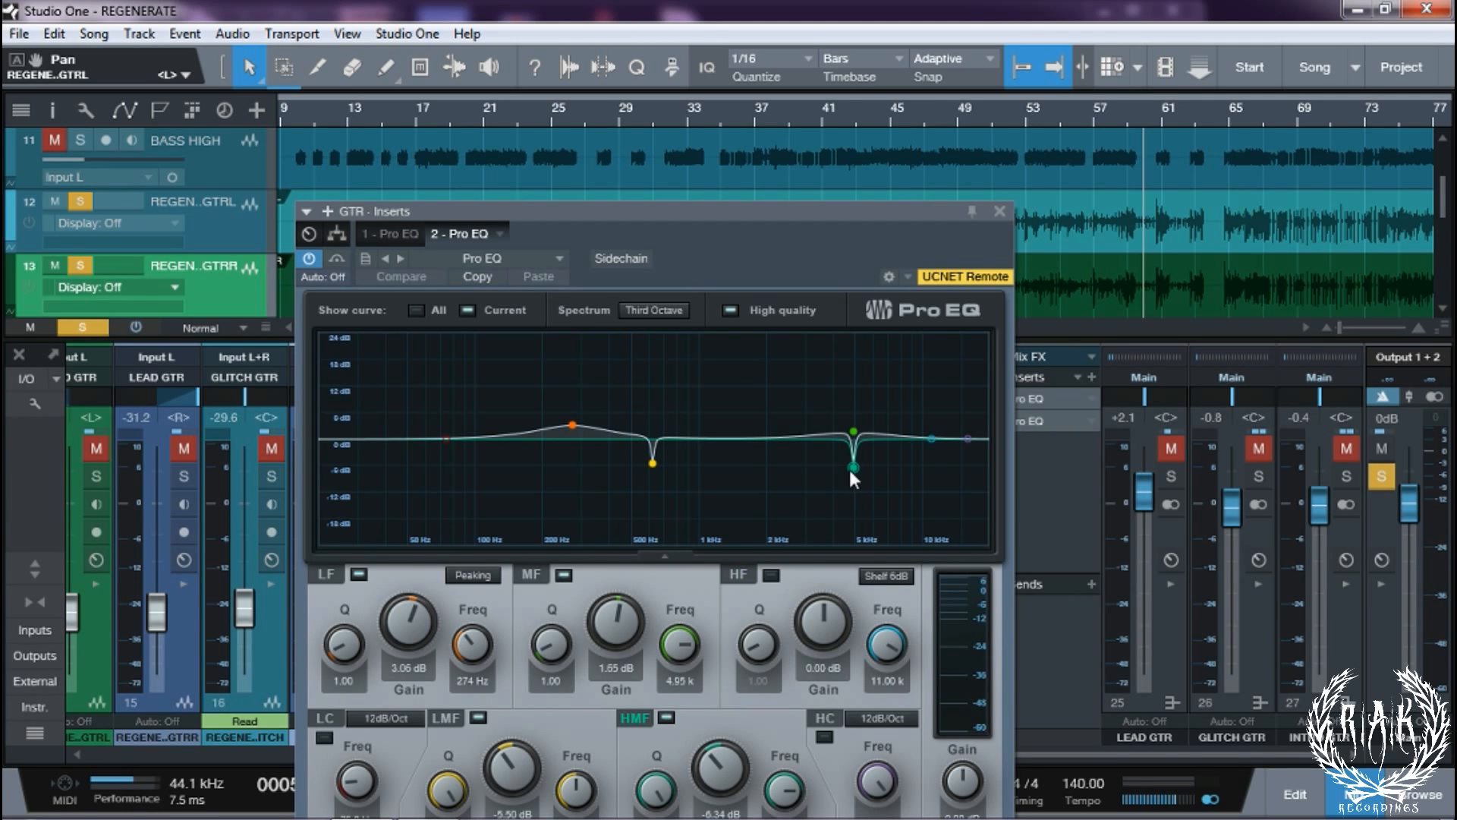
pyautogui.moveTo(757, 223); pyautogui.dragTo(772, 53)
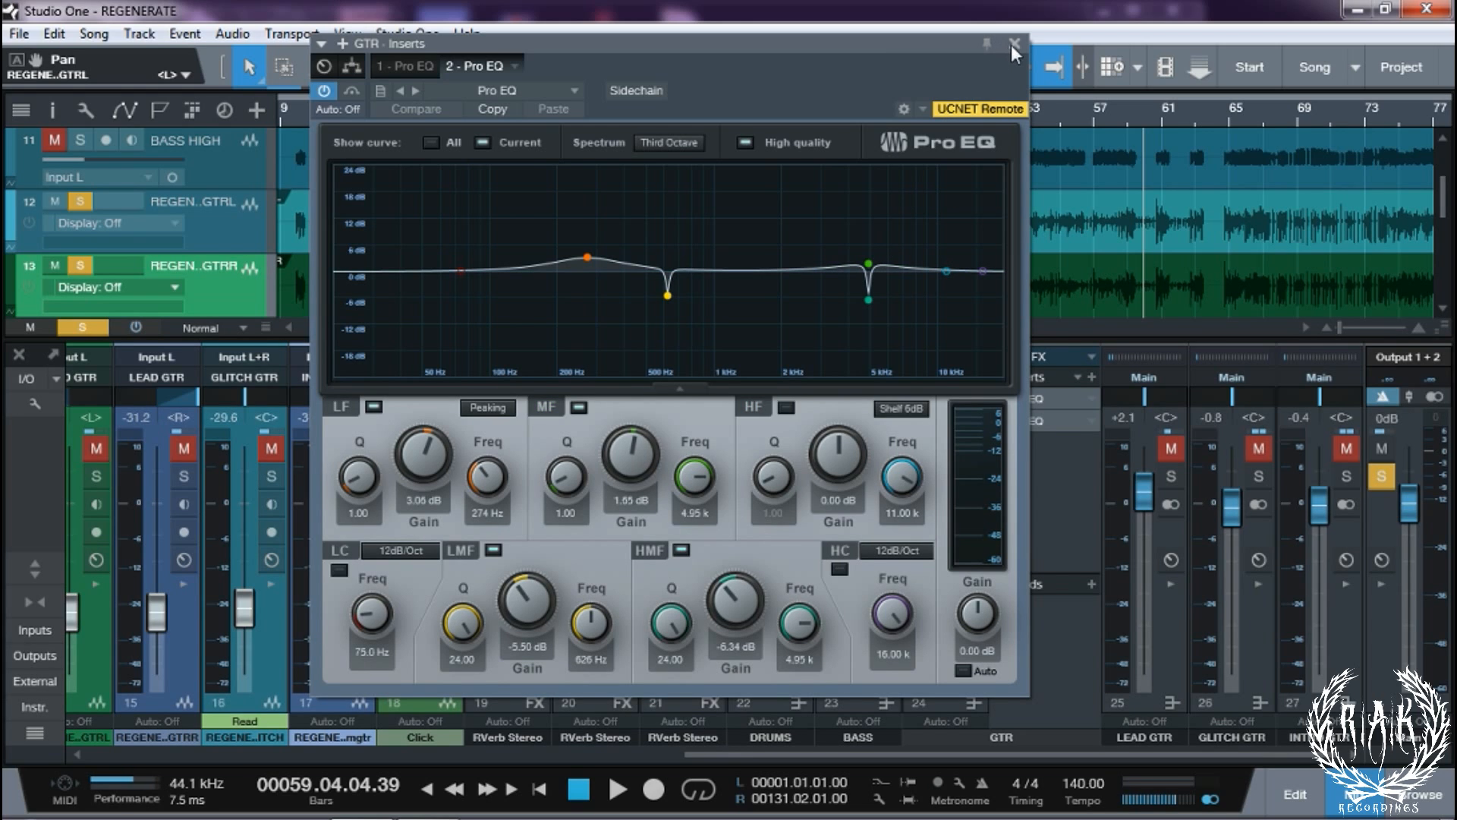
pyautogui.press('space')
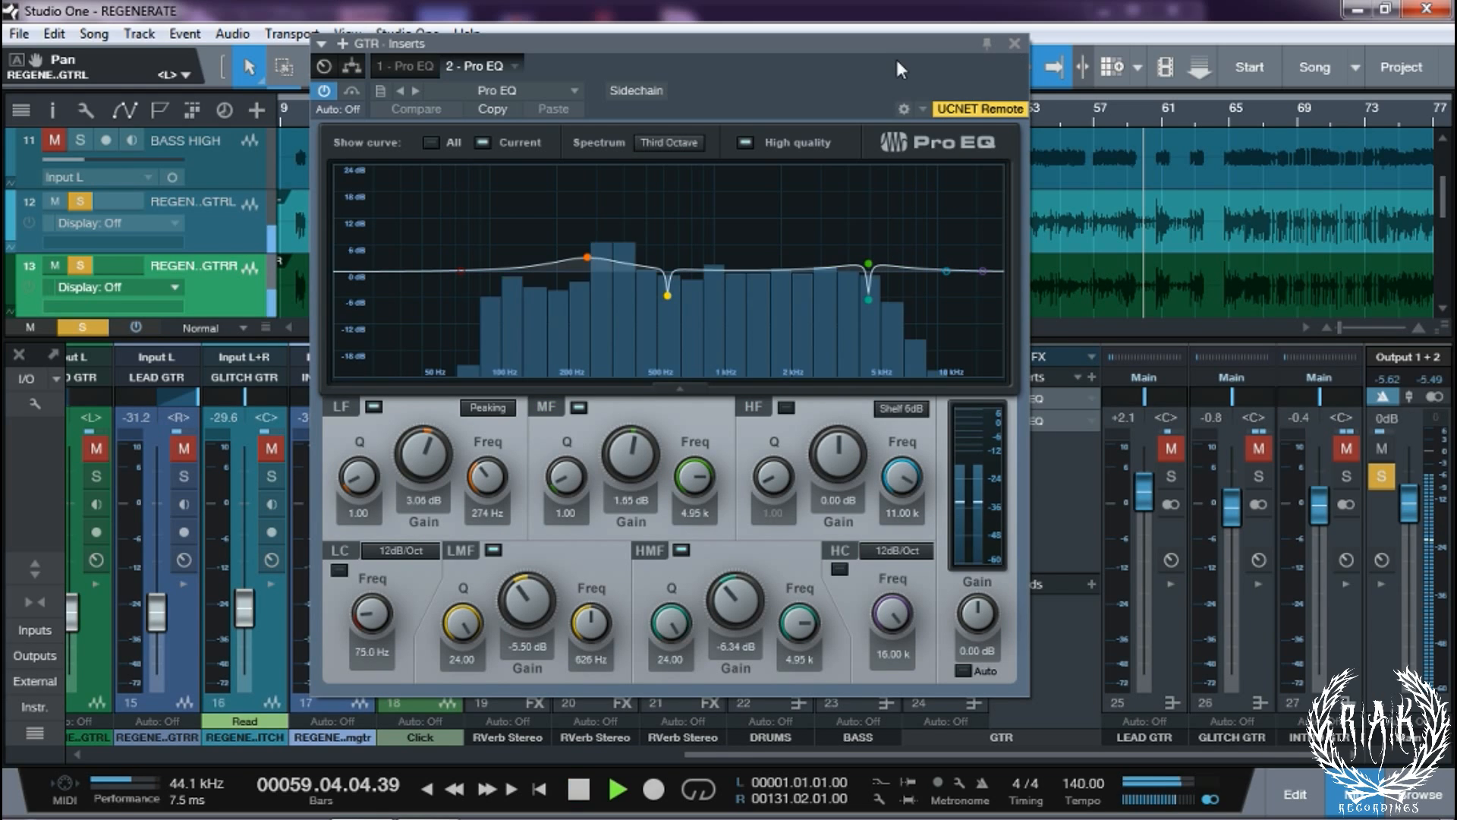
pyautogui.click(1016, 44)
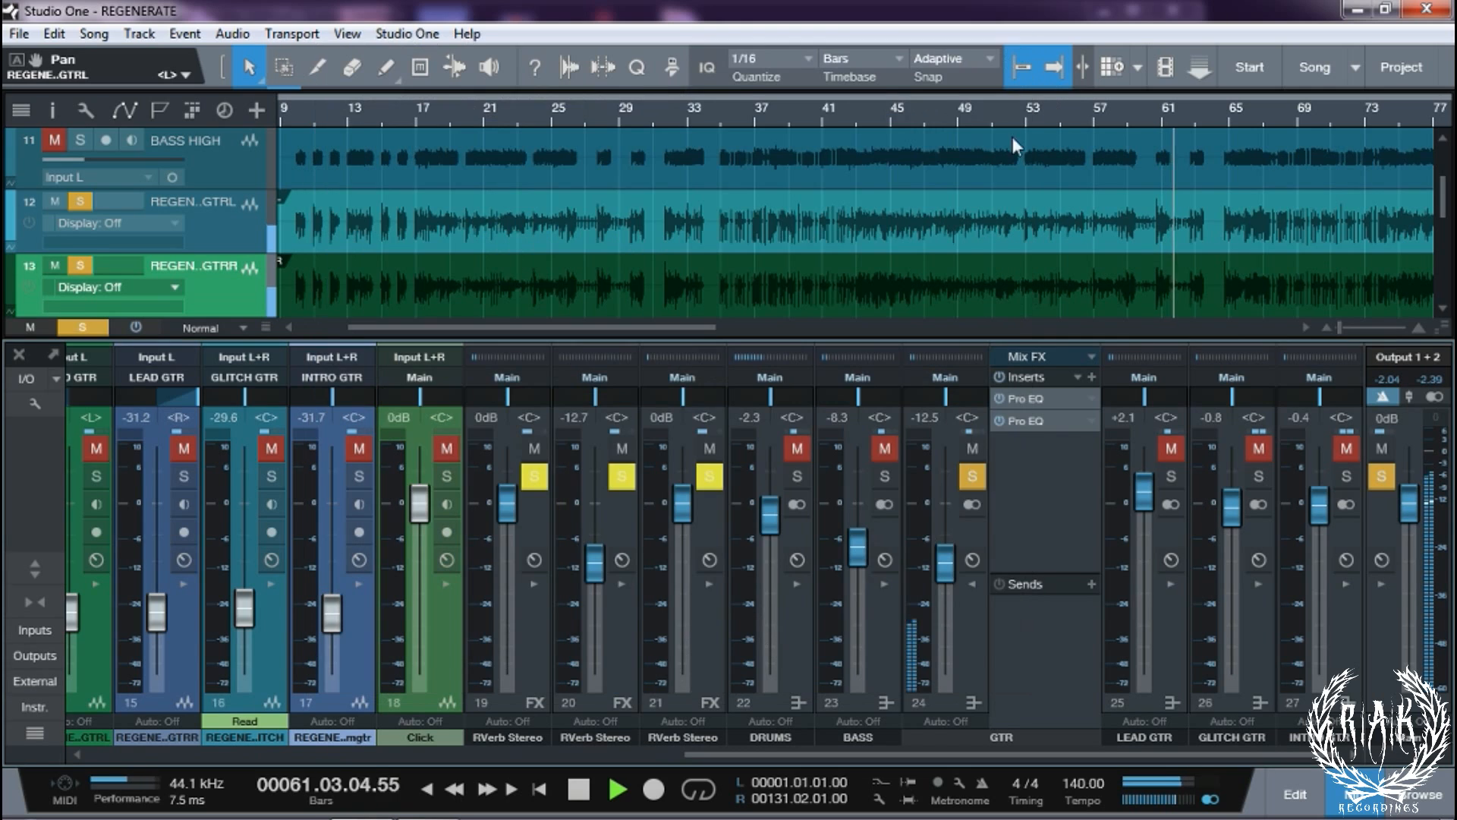
# Clear all solos and A/B the GTR bus Pro EQs bypassed versus active, leaving them on
pyautogui.click(972, 578)
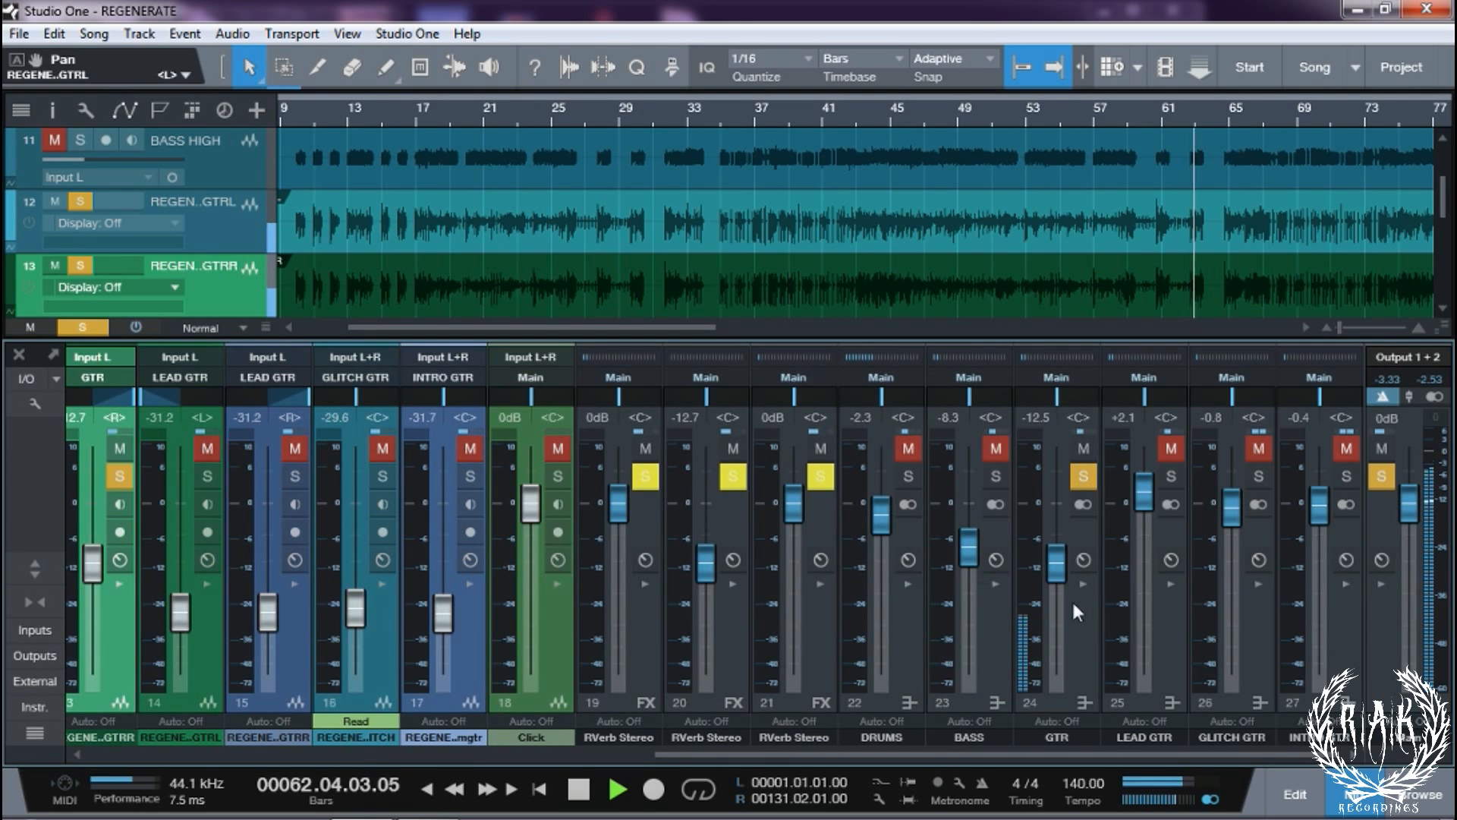
pyautogui.click(1375, 484)
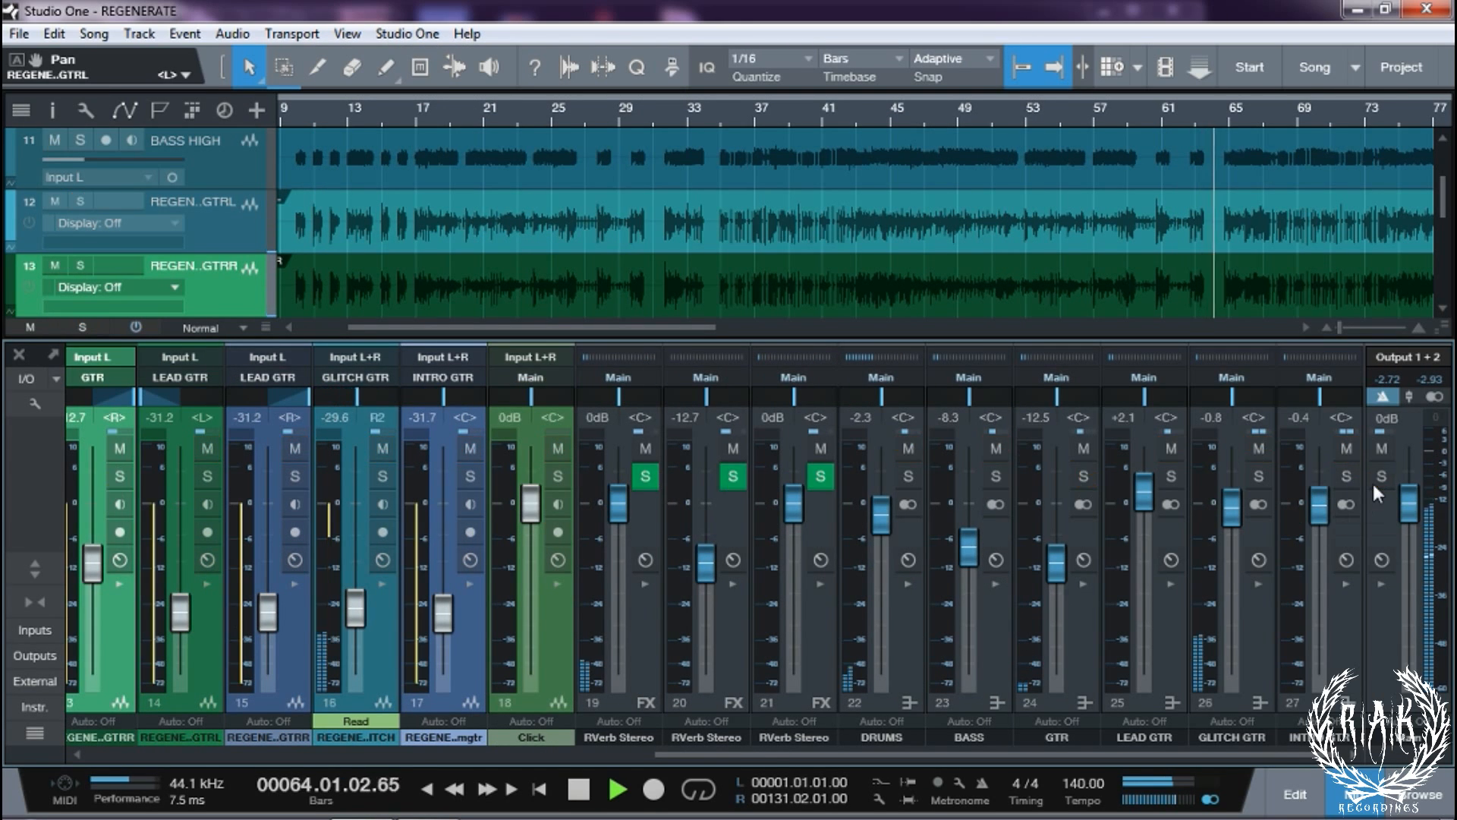
pyautogui.click(1082, 583)
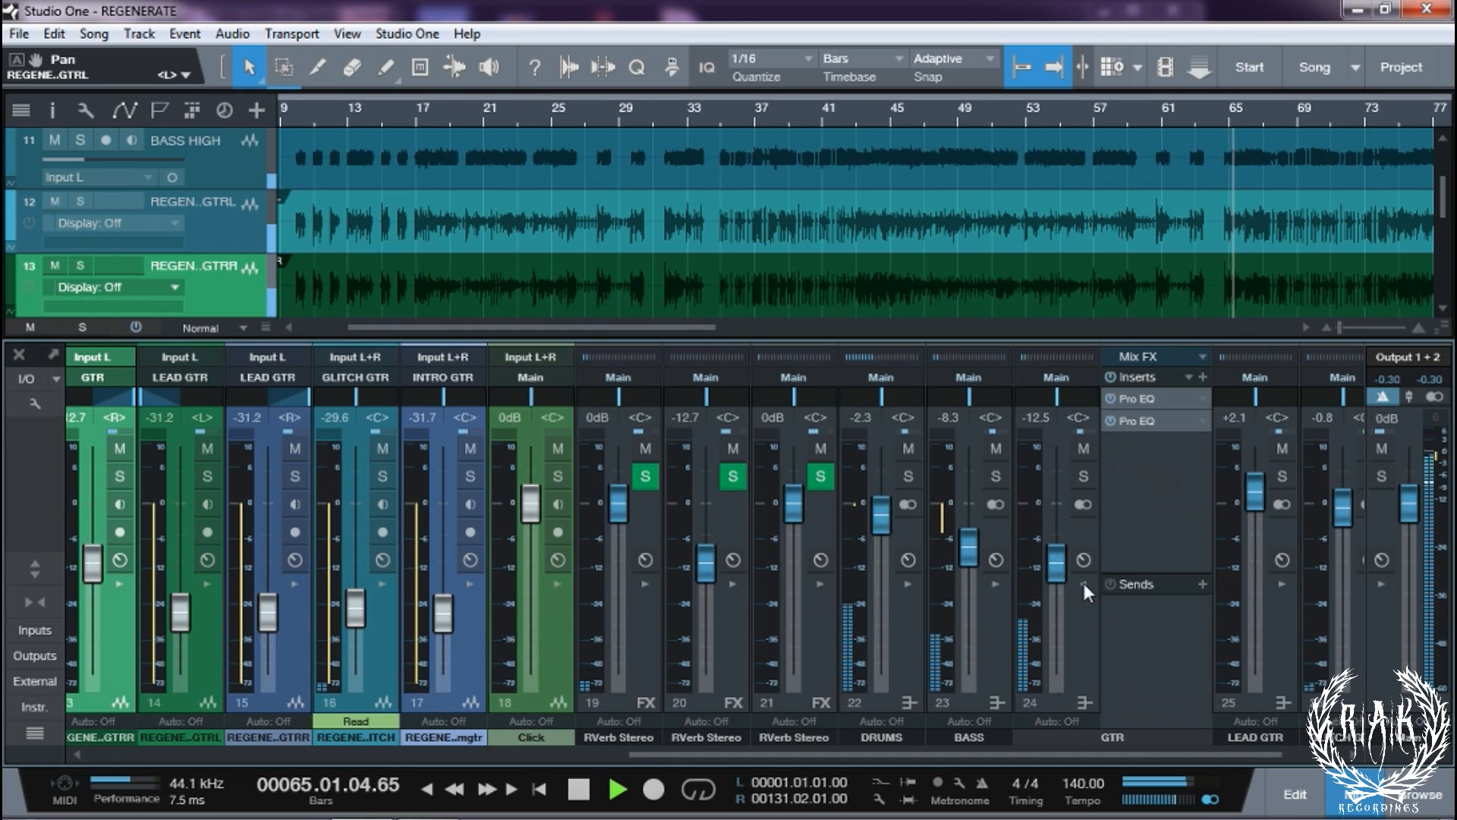
pyautogui.click(1110, 374)
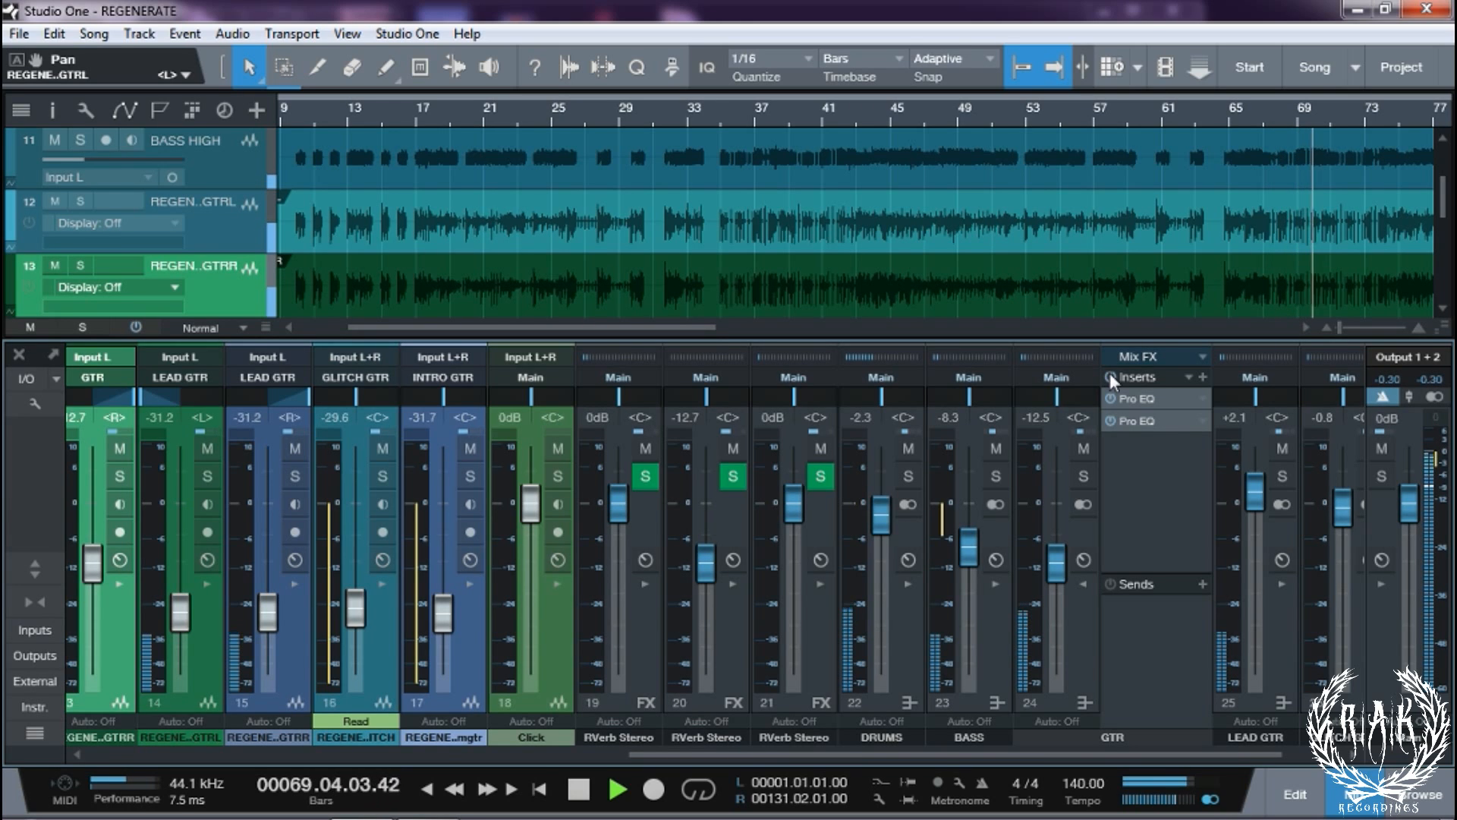
pyautogui.click(1109, 373)
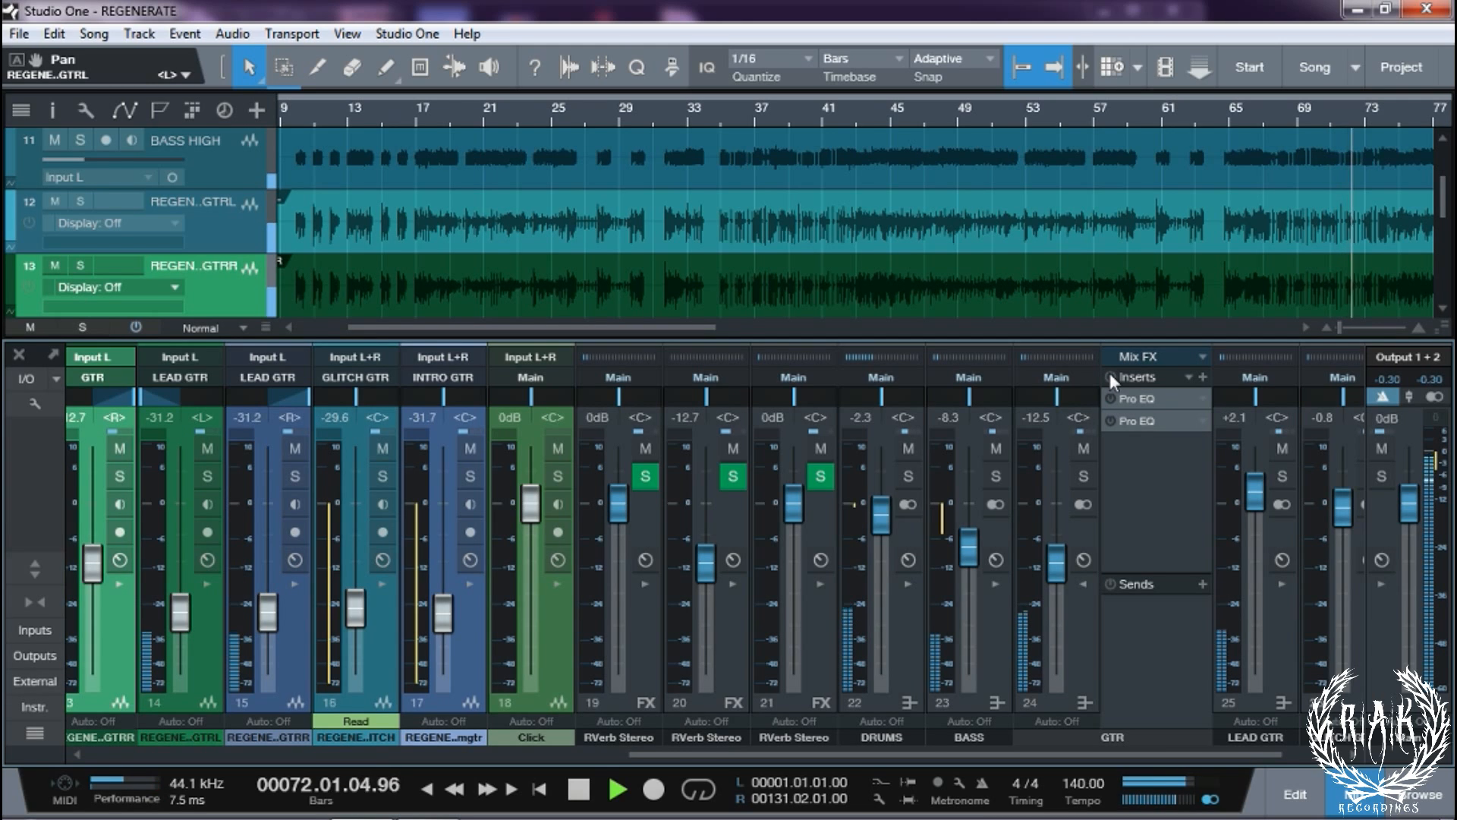
pyautogui.click(1110, 373)
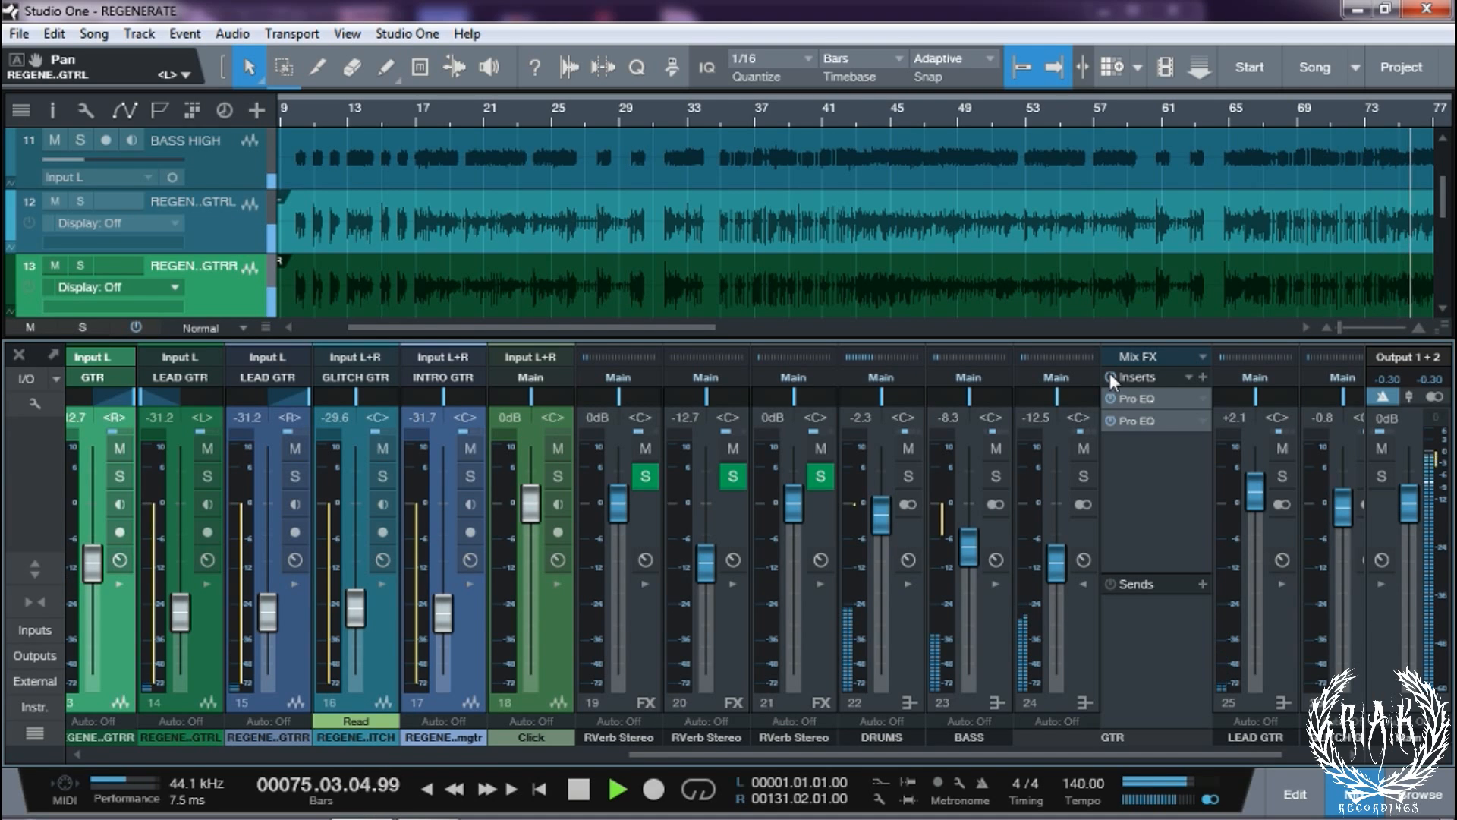
pyautogui.click(1082, 584)
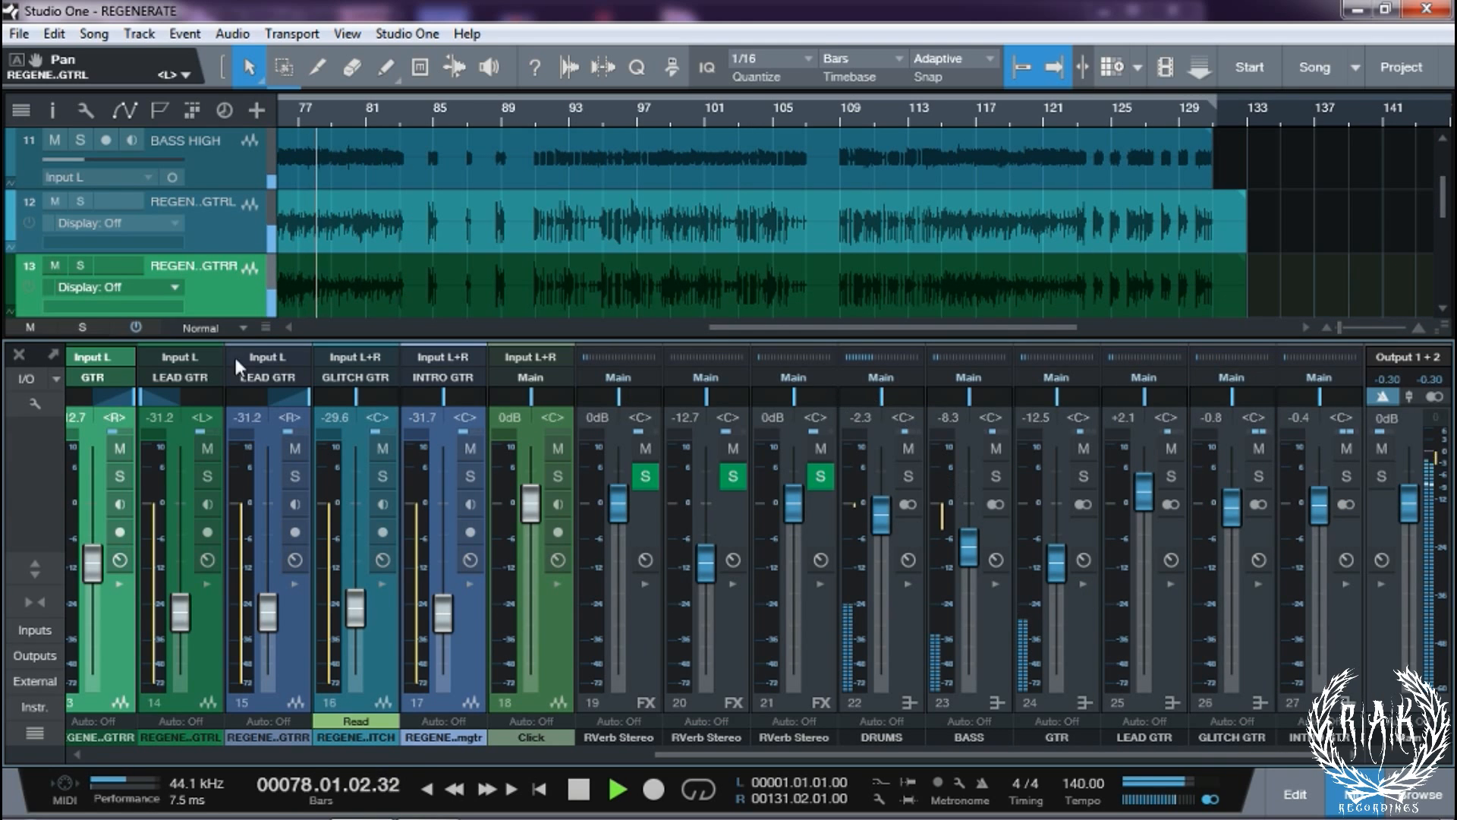
# Zoom out to the whole song, scroll the console left, and expand channel 12 GTR L's insert chain
pyautogui.moveTo(394, 124); pyautogui.dragTo(753, 89)
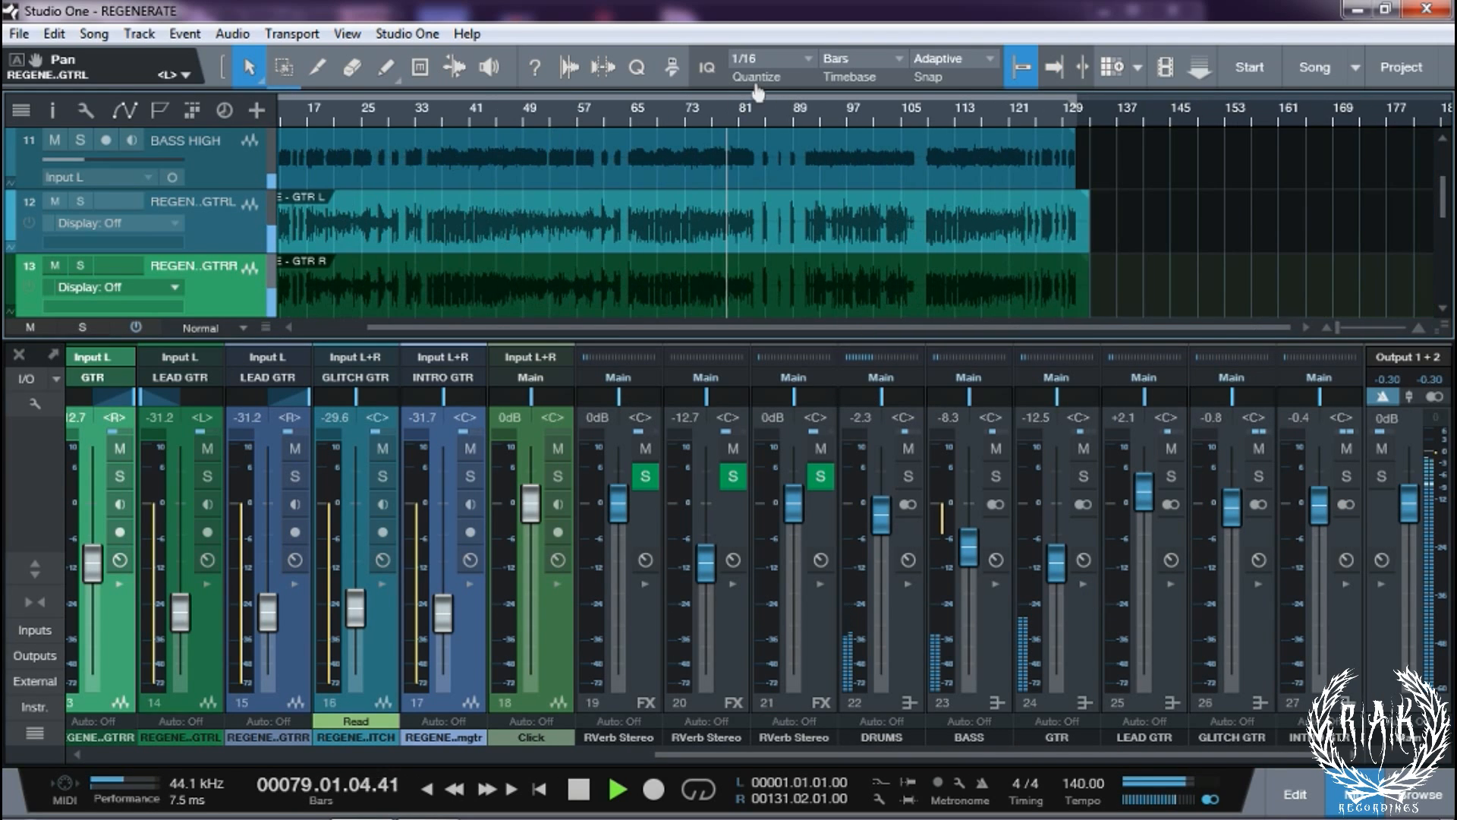
pyautogui.click(594, 756)
pyautogui.click(594, 755)
pyautogui.click(595, 756)
pyautogui.click(594, 756)
pyautogui.click(594, 756)
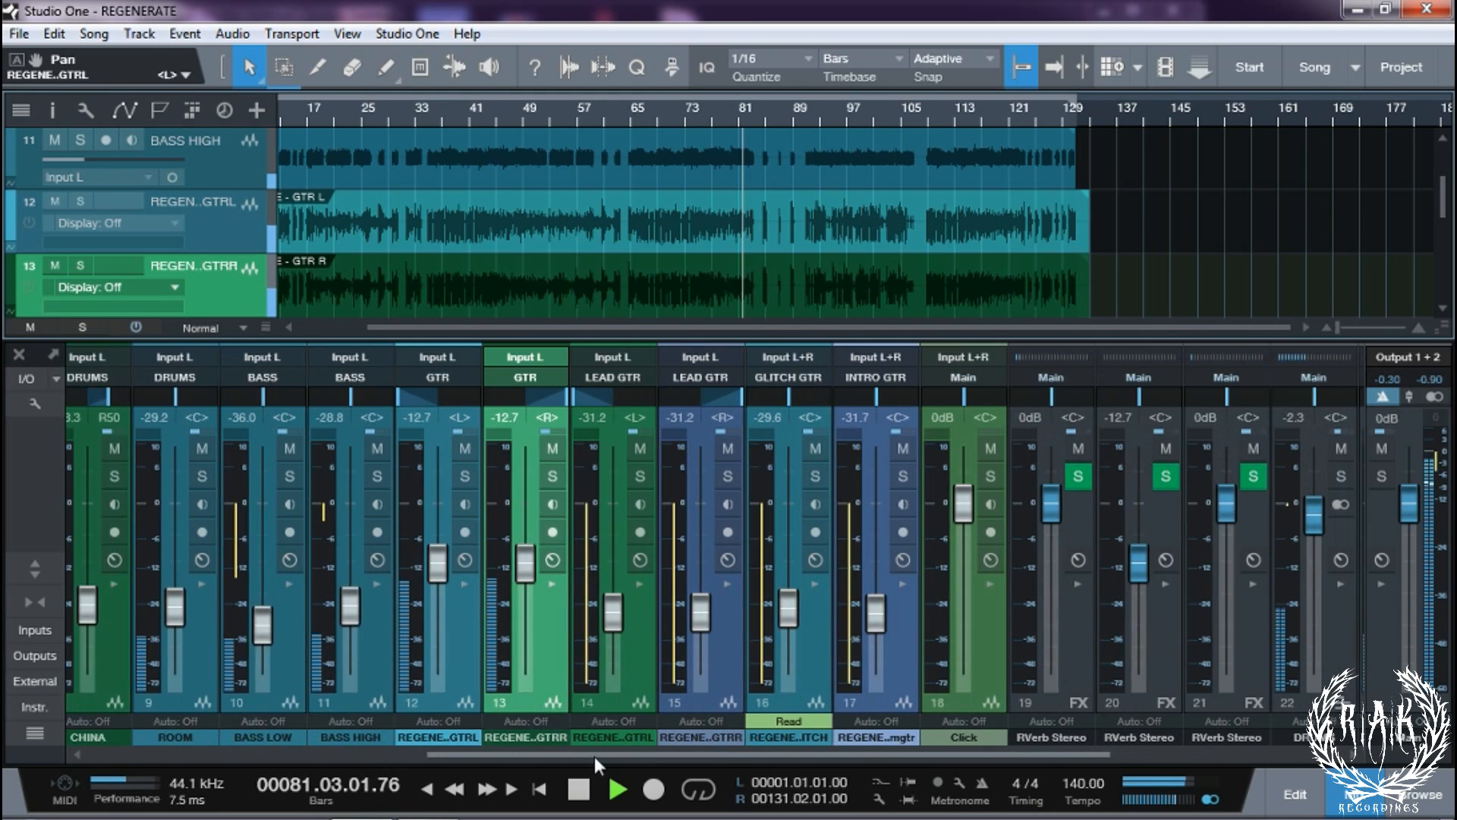
pyautogui.click(594, 756)
pyautogui.click(506, 608)
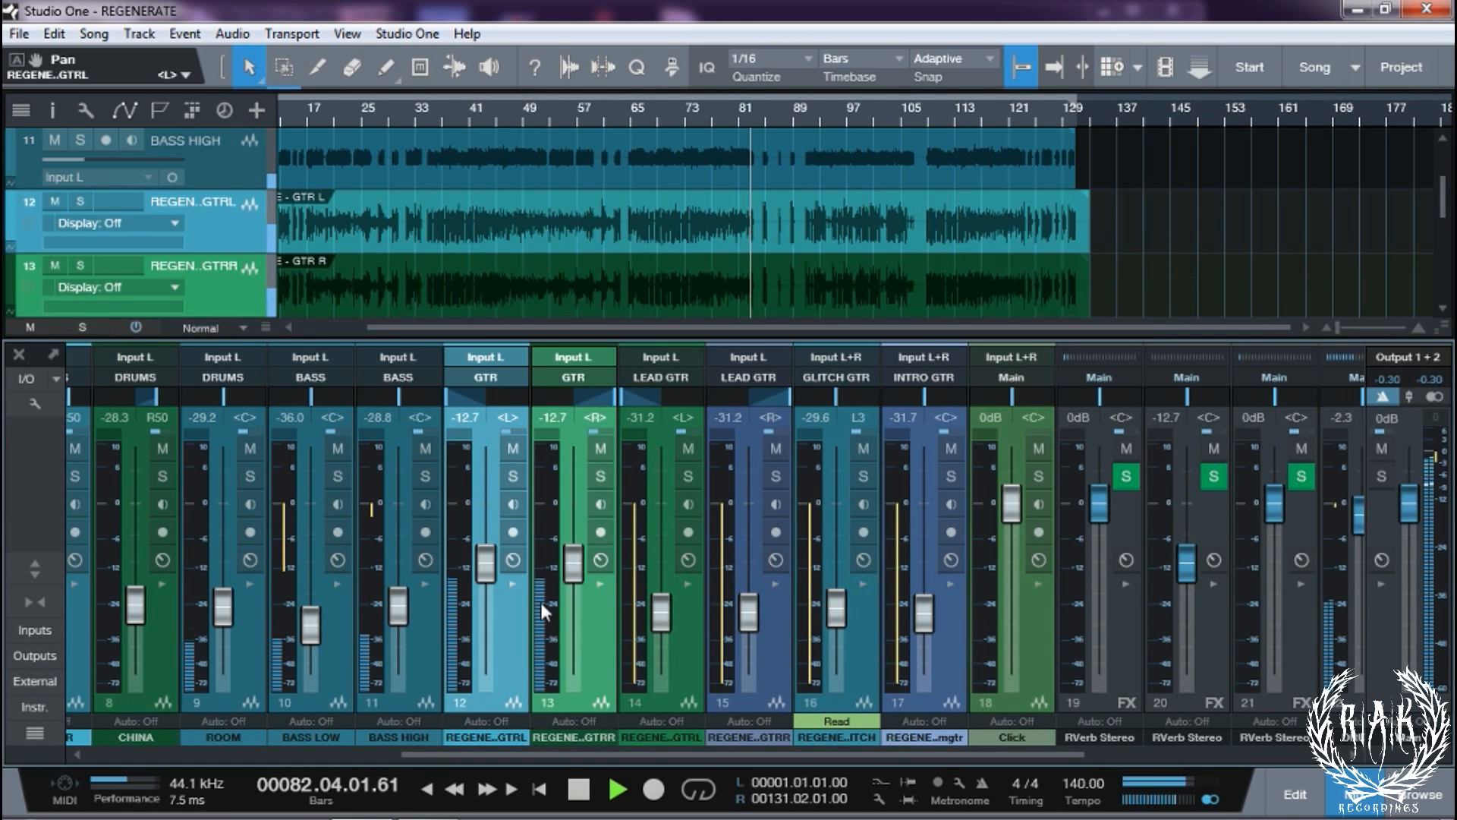
pyautogui.click(511, 582)
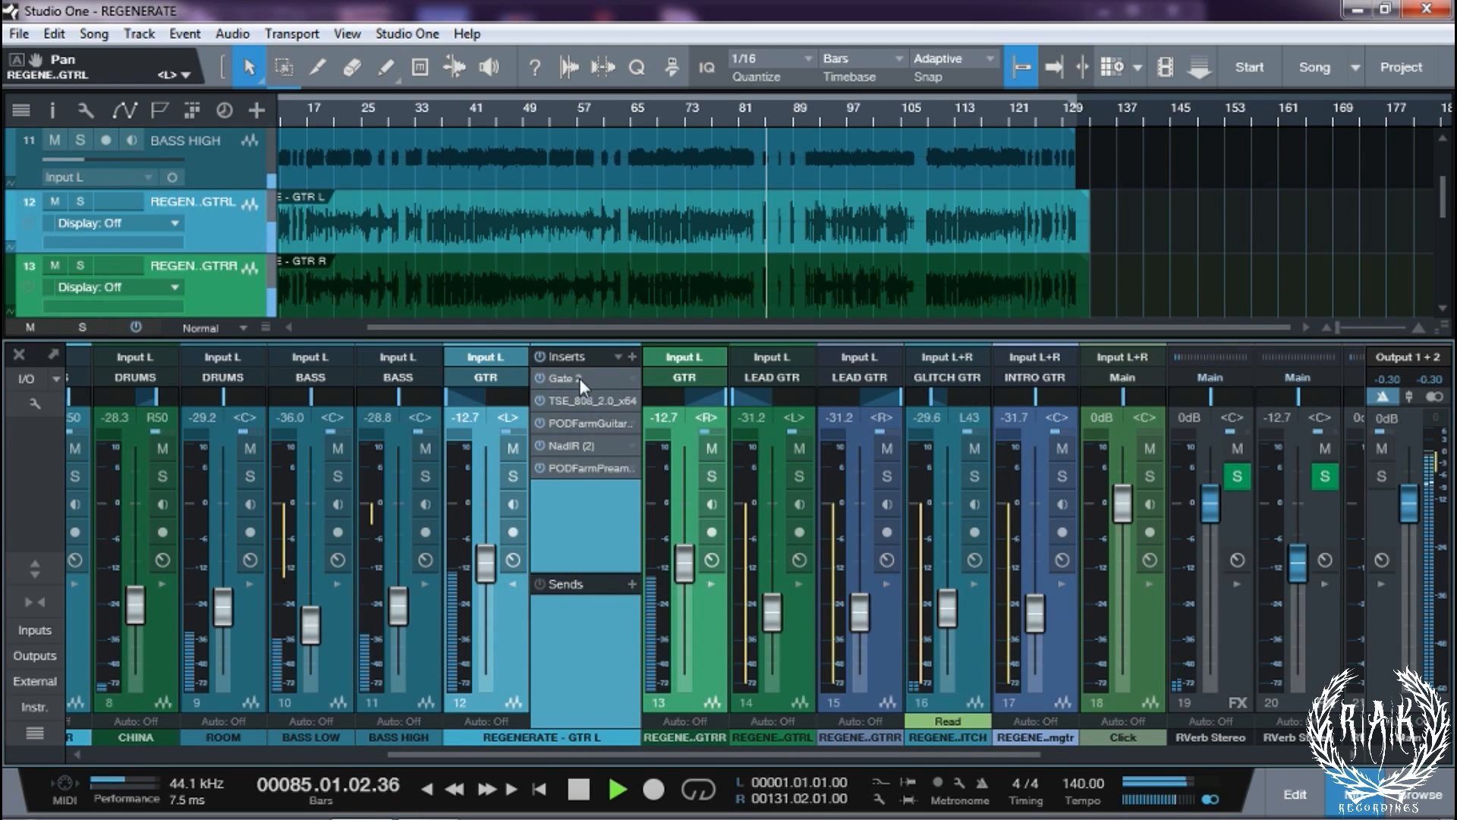
# Toggle Gate 2's bypass on GTR L, collapse its insert chain, and stop then restart playback
pyautogui.click(539, 378)
pyautogui.click(513, 583)
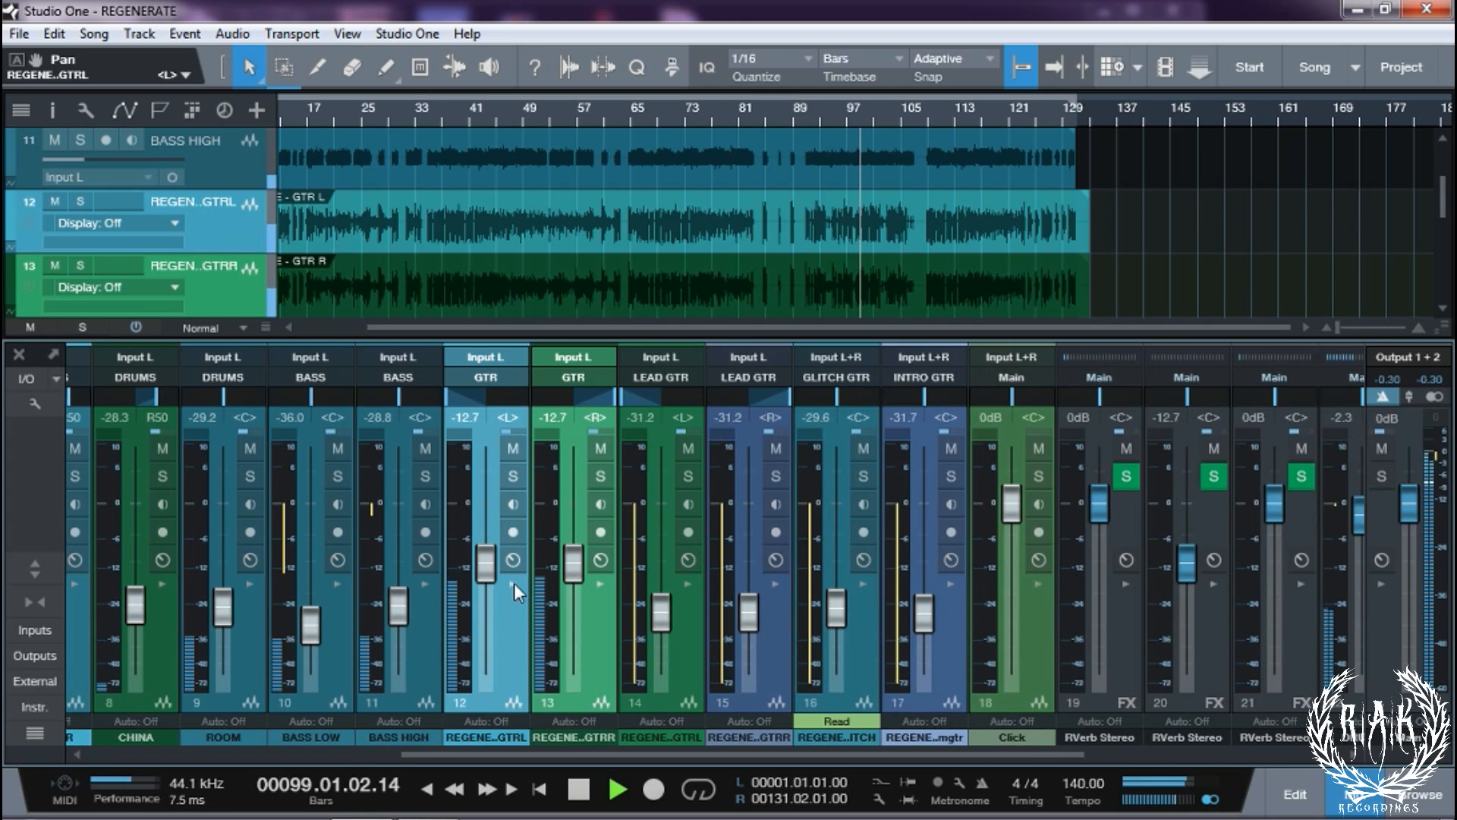
pyautogui.press('space')
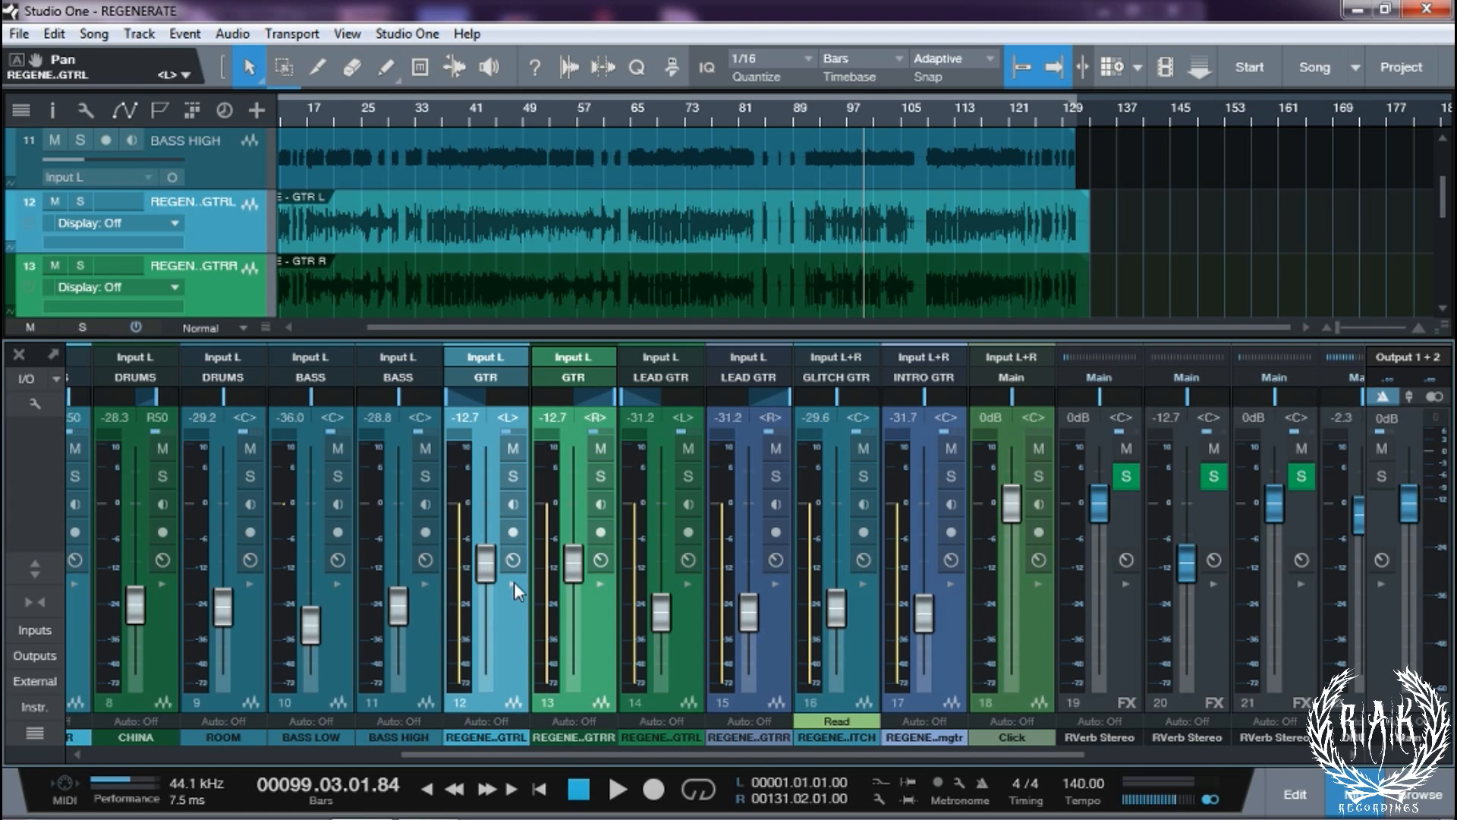
pyautogui.press('space')
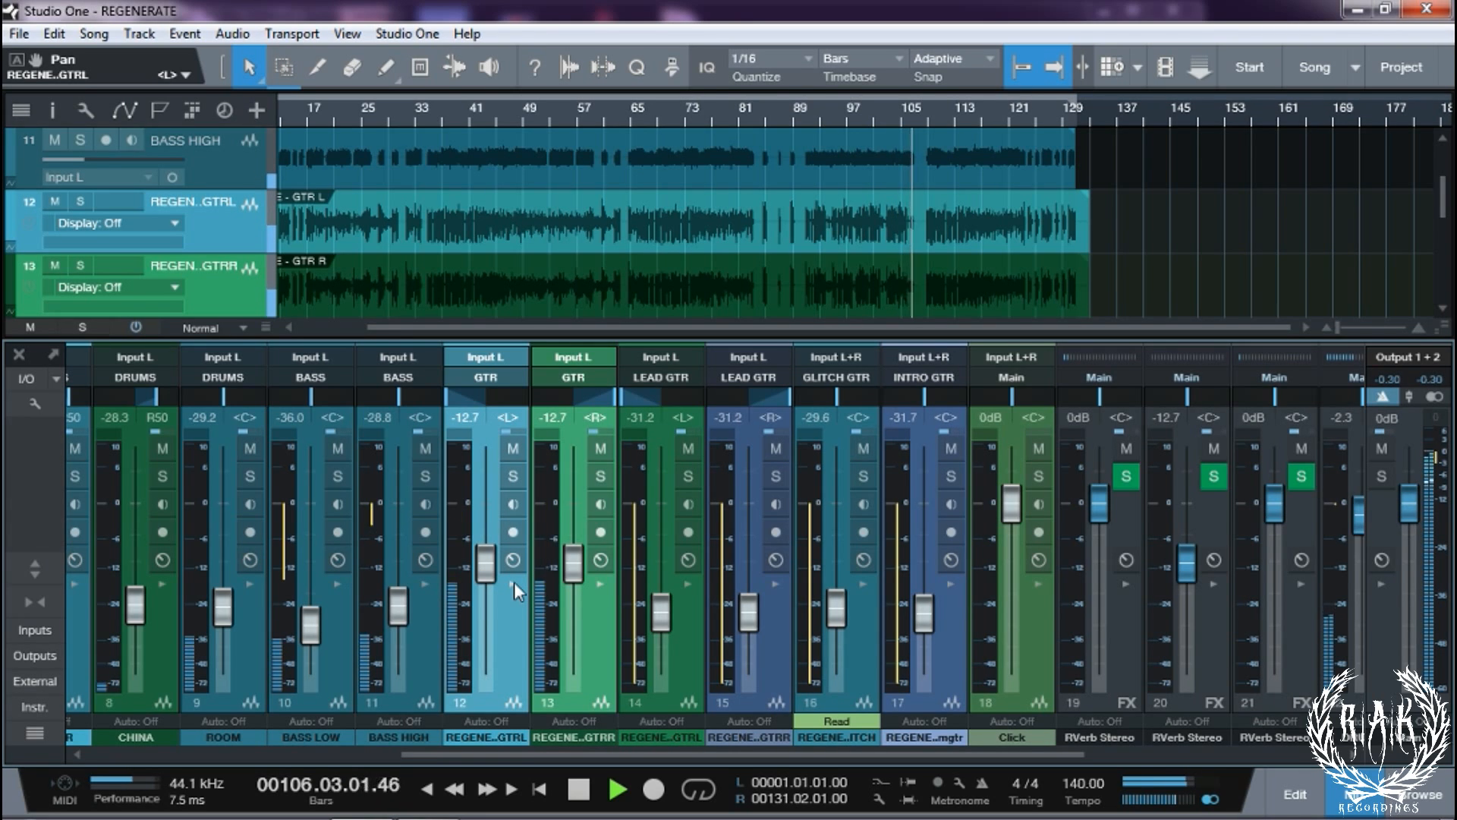
# Solo the left and right rhythm guitars with BASS HIGH and BASS LOW, then stop playback
pyautogui.click(516, 479)
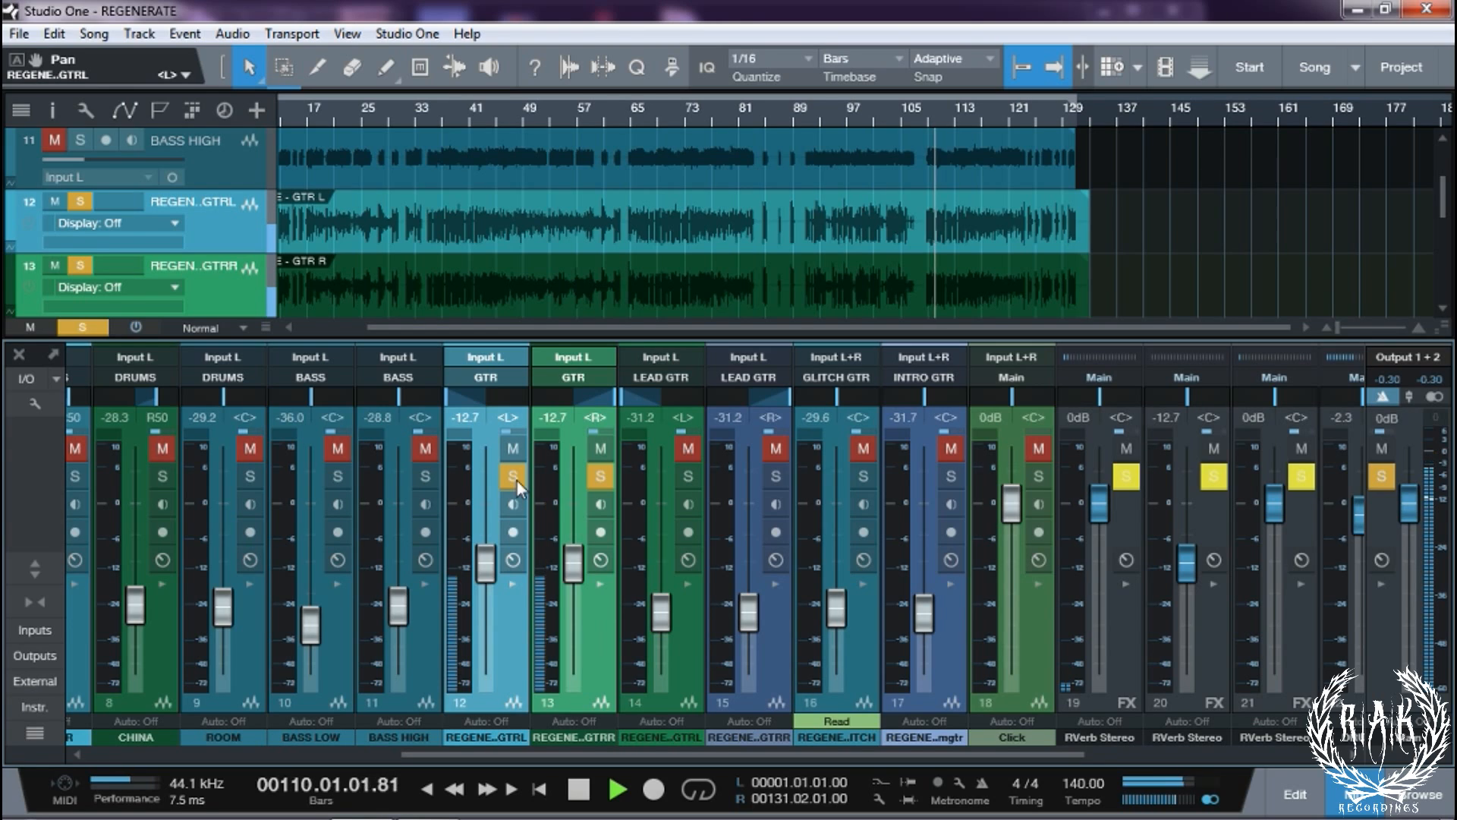
pyautogui.click(430, 476)
pyautogui.click(327, 476)
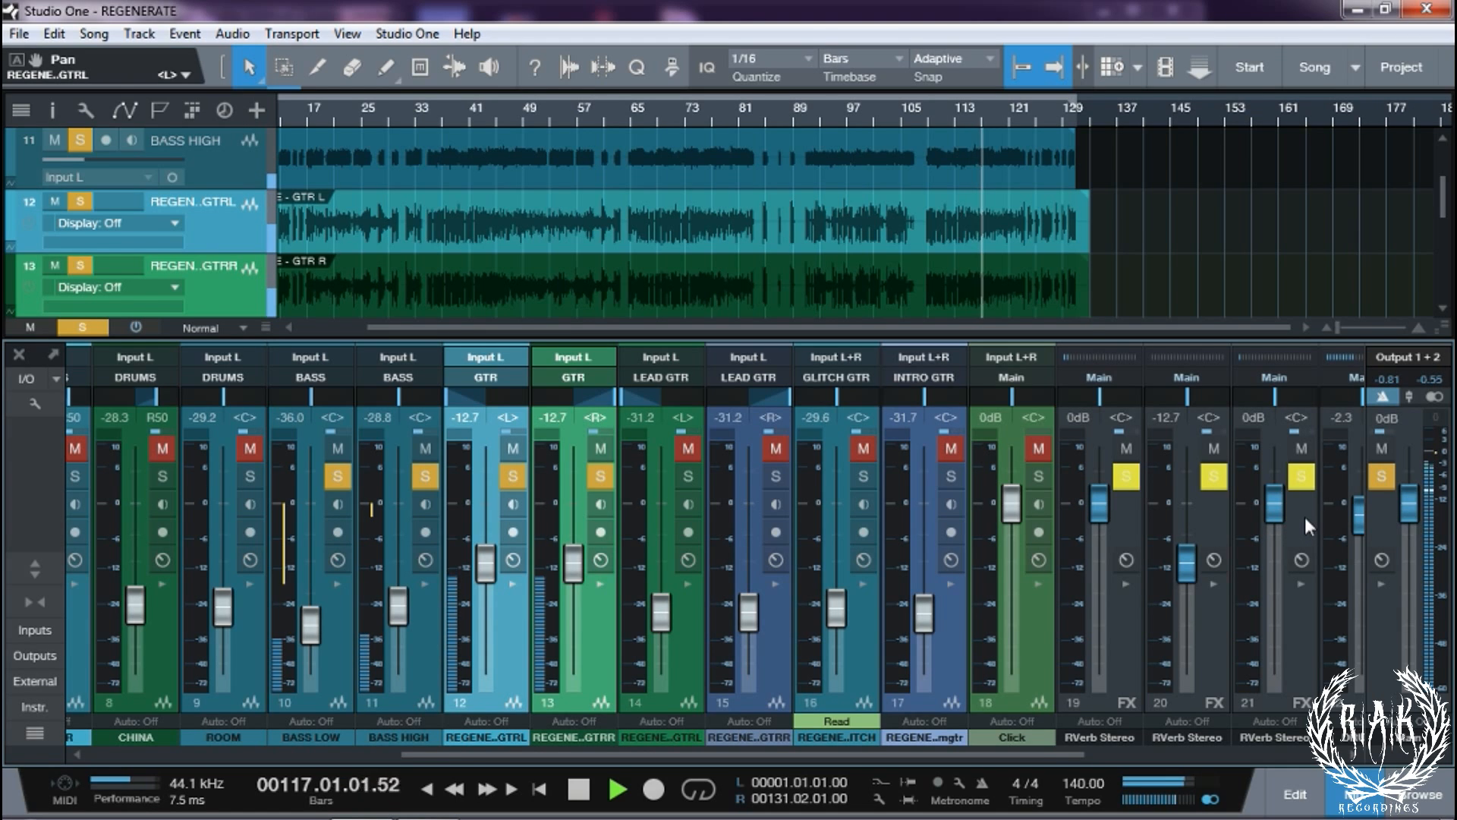
pyautogui.press('space')
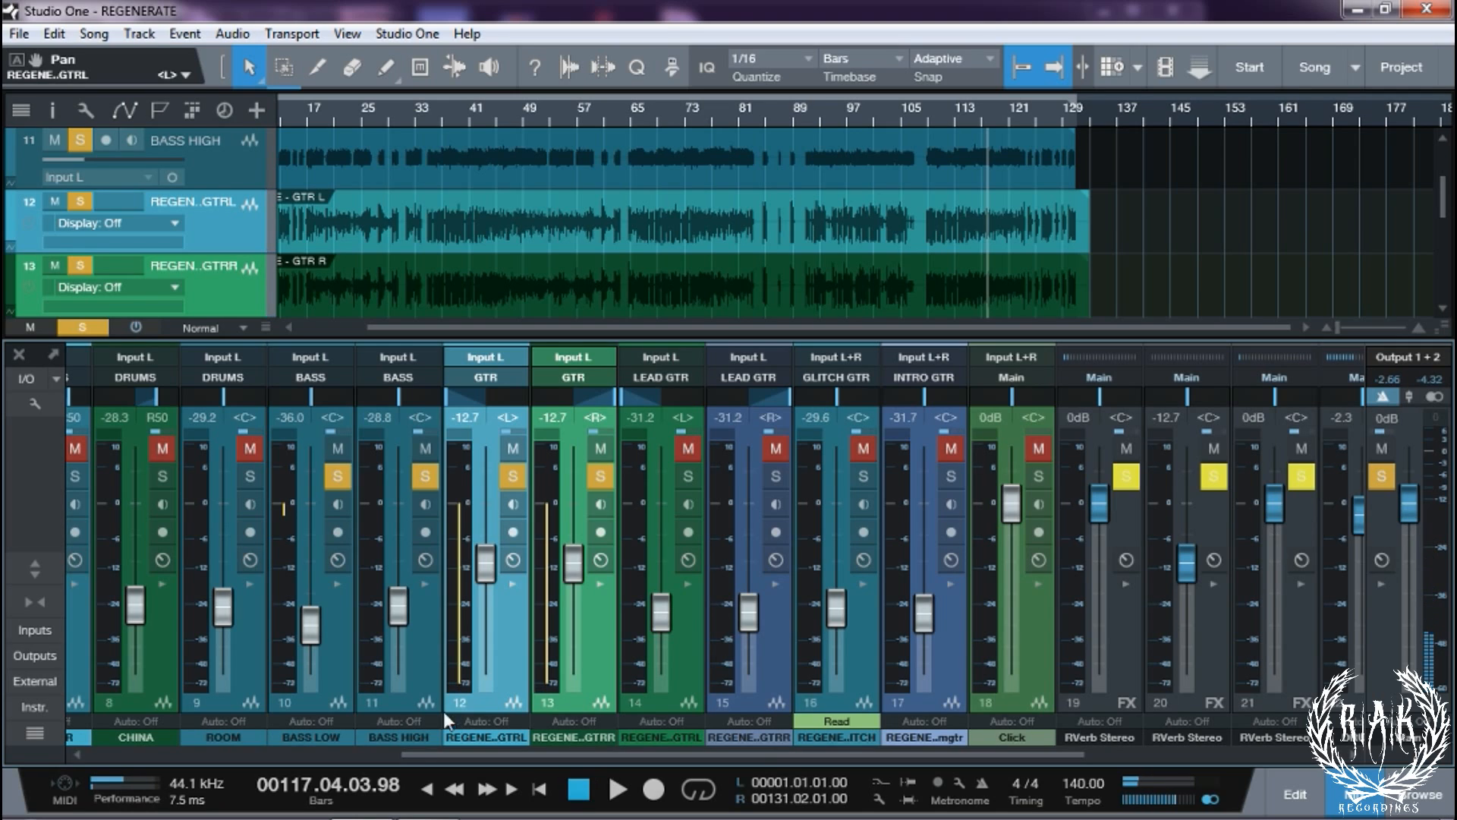
# Briefly show BASS HIGH's insert chain, resume playback, clear all solos, and close the mixer
pyautogui.click(422, 584)
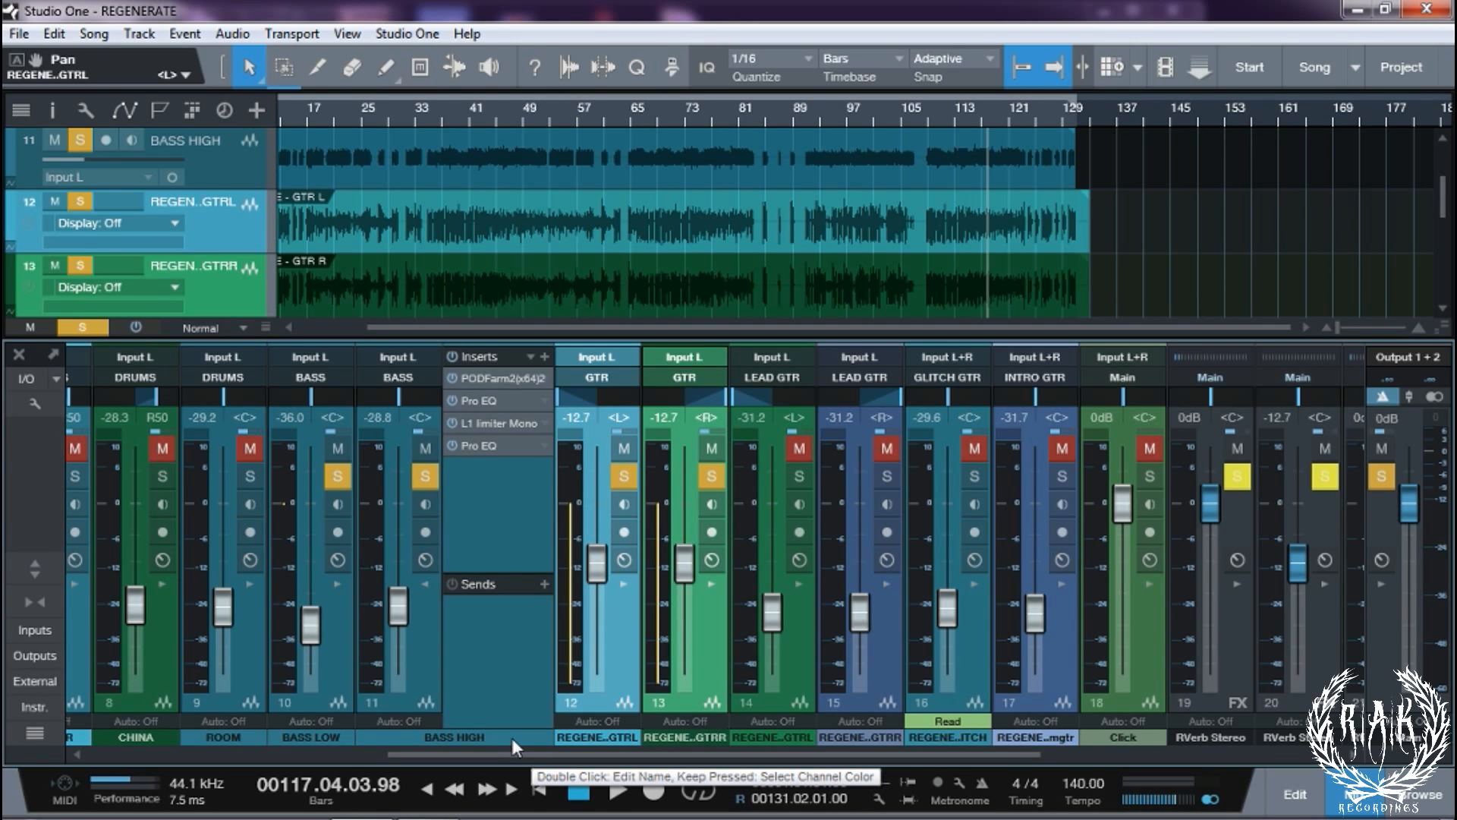
pyautogui.click(424, 585)
pyautogui.press('space')
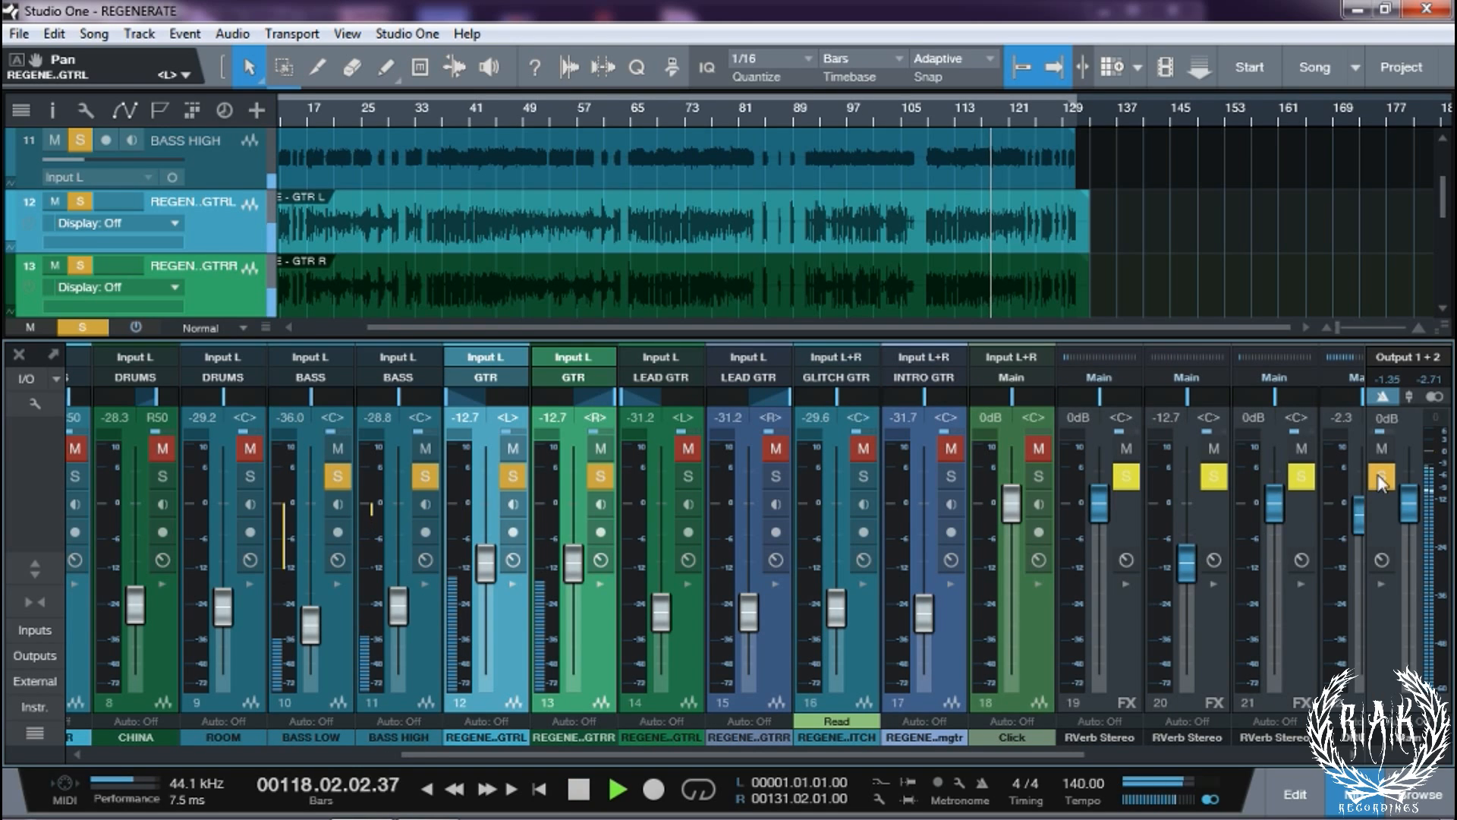
pyautogui.click(1378, 478)
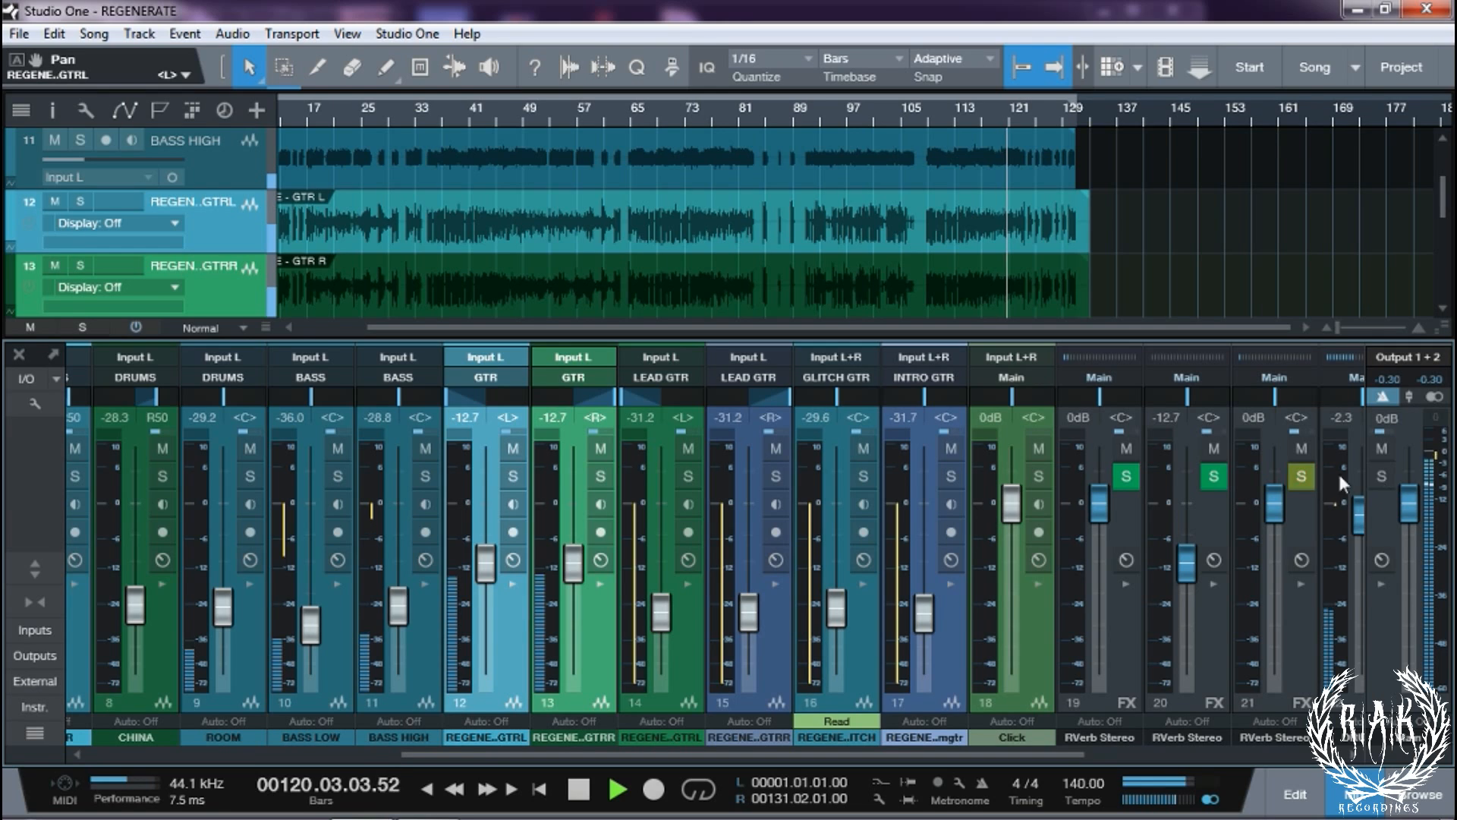
pyautogui.click(15, 358)
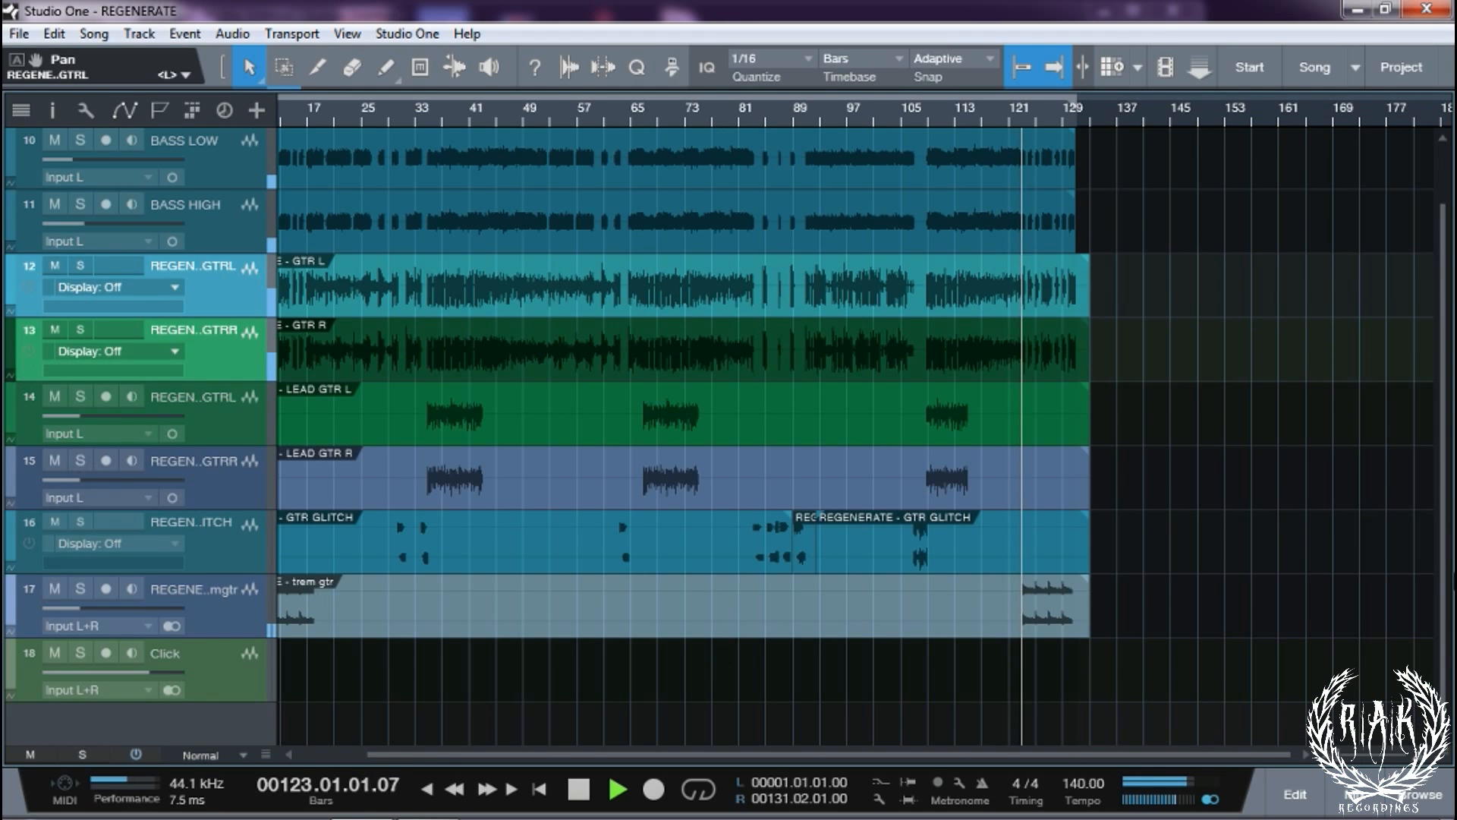